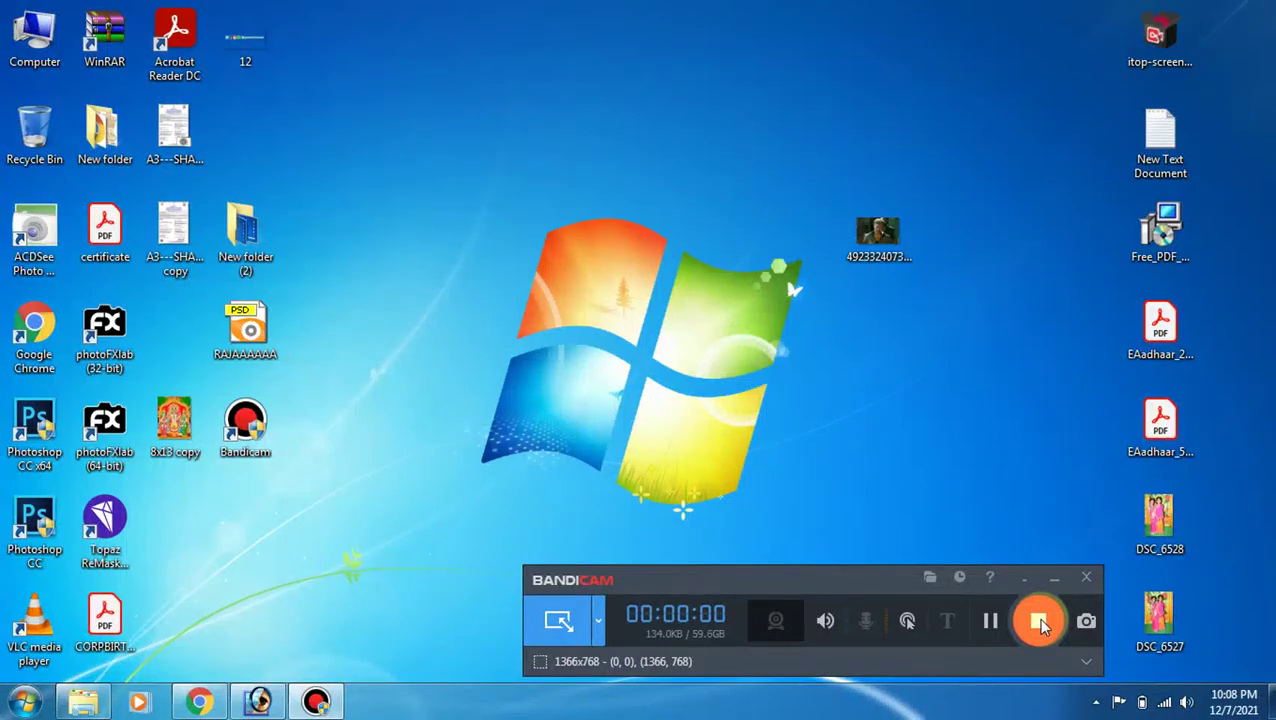
- Start the Bandicam recording, minimize Bandicam, and restore the empty Photoshop workspace
left_click(1040, 621)
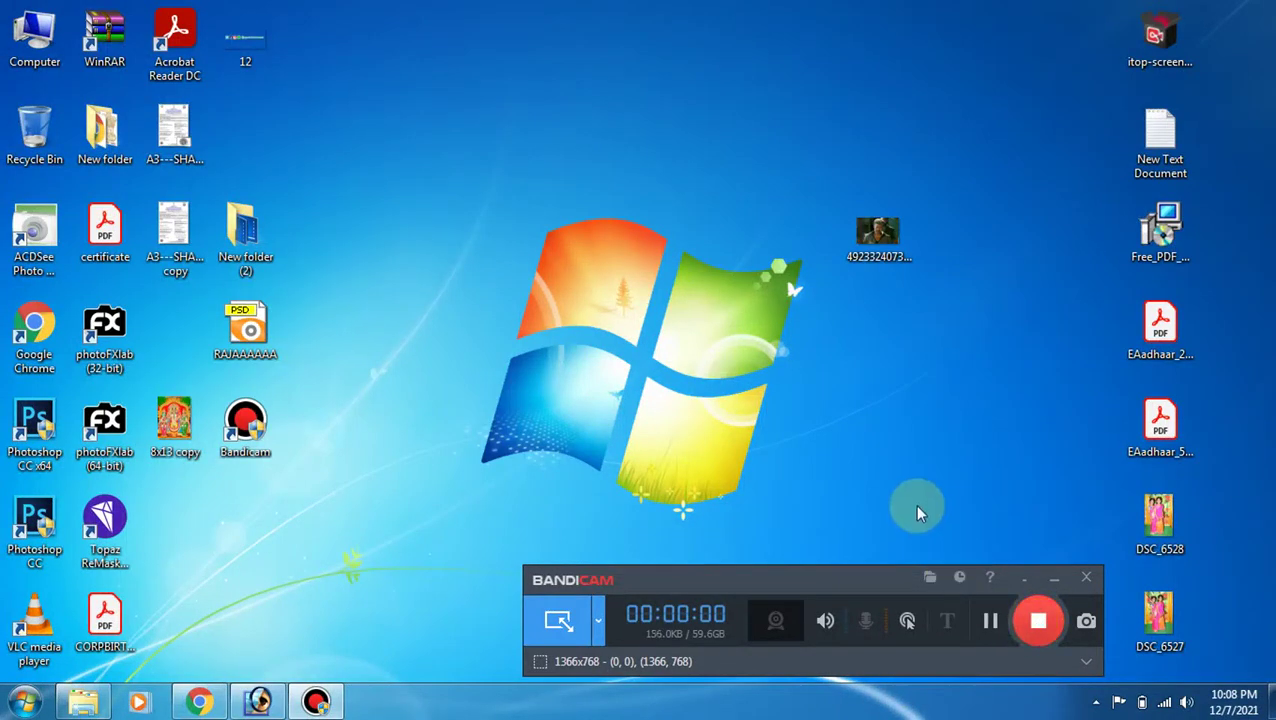
left_click(1056, 579)
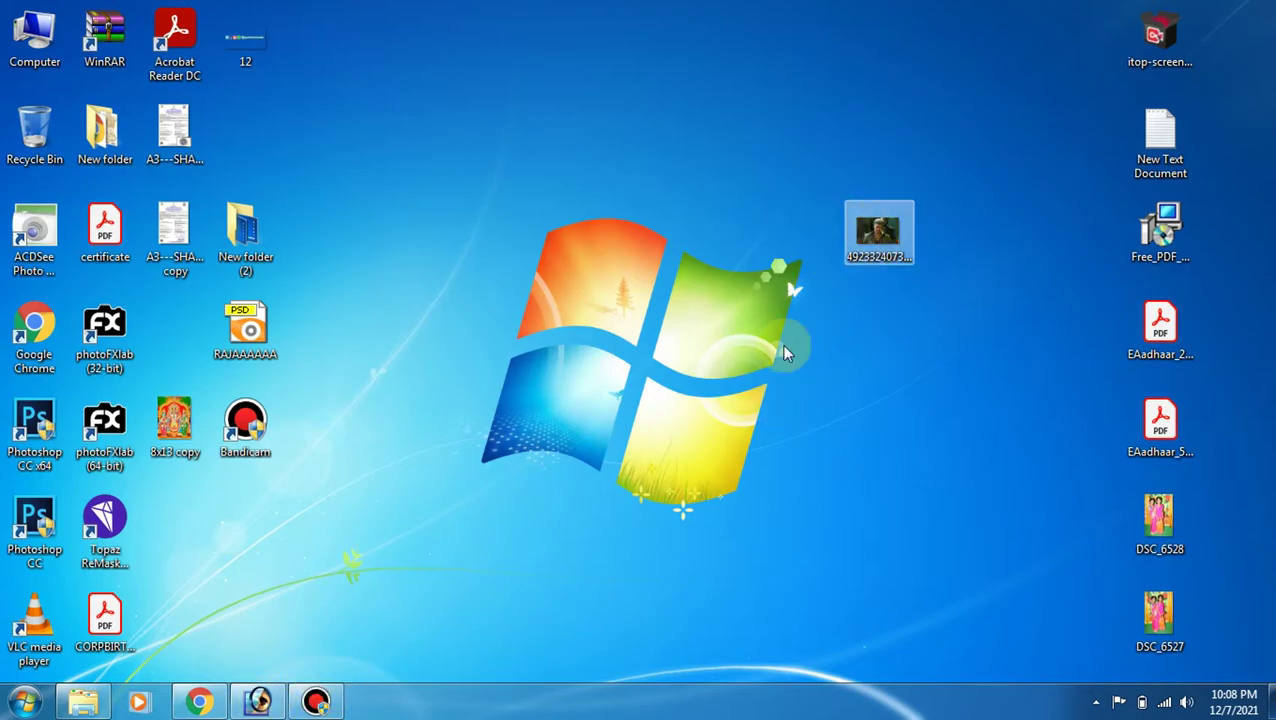
left_click(268, 702)
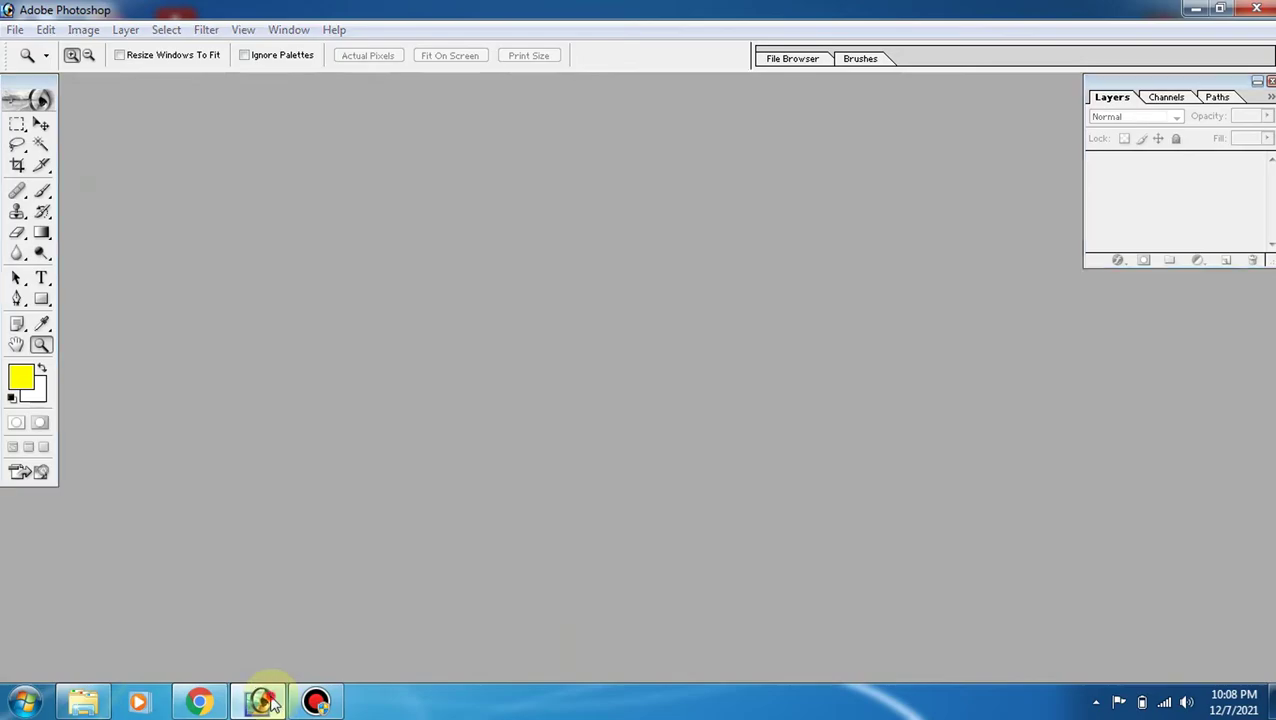
left_click(262, 700)
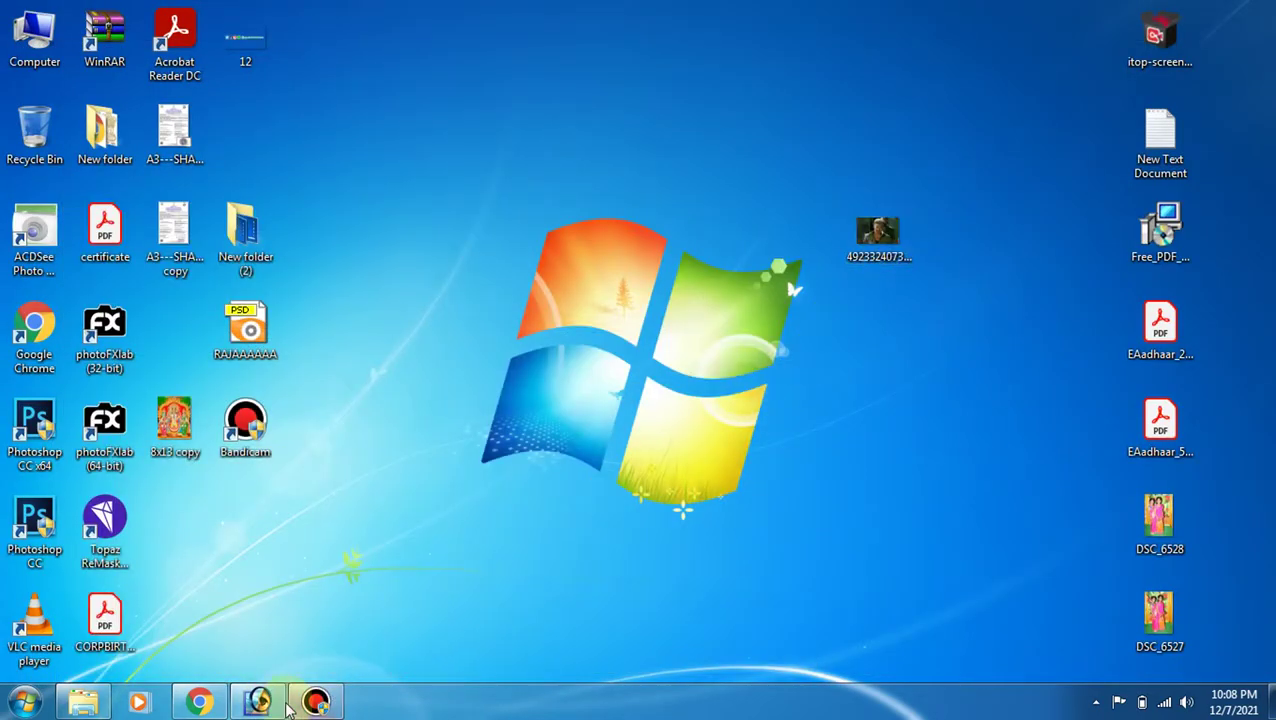
left_click(258, 700)
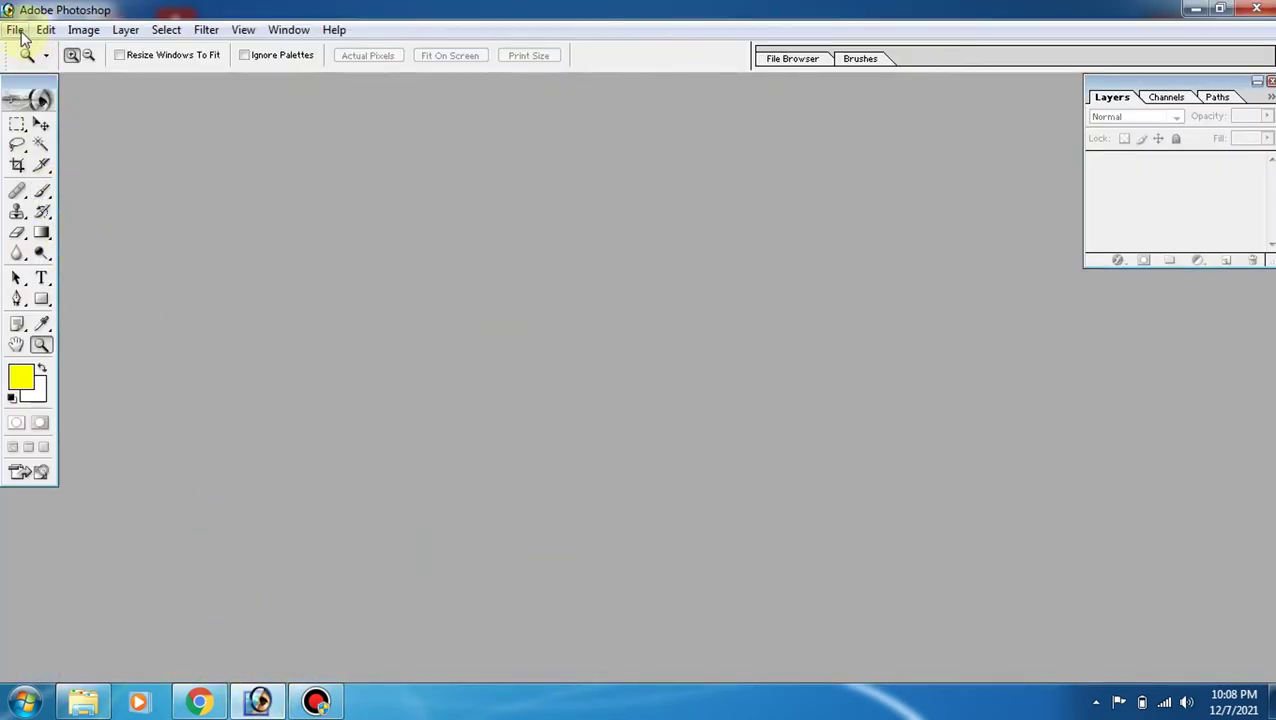
left_click(17, 30)
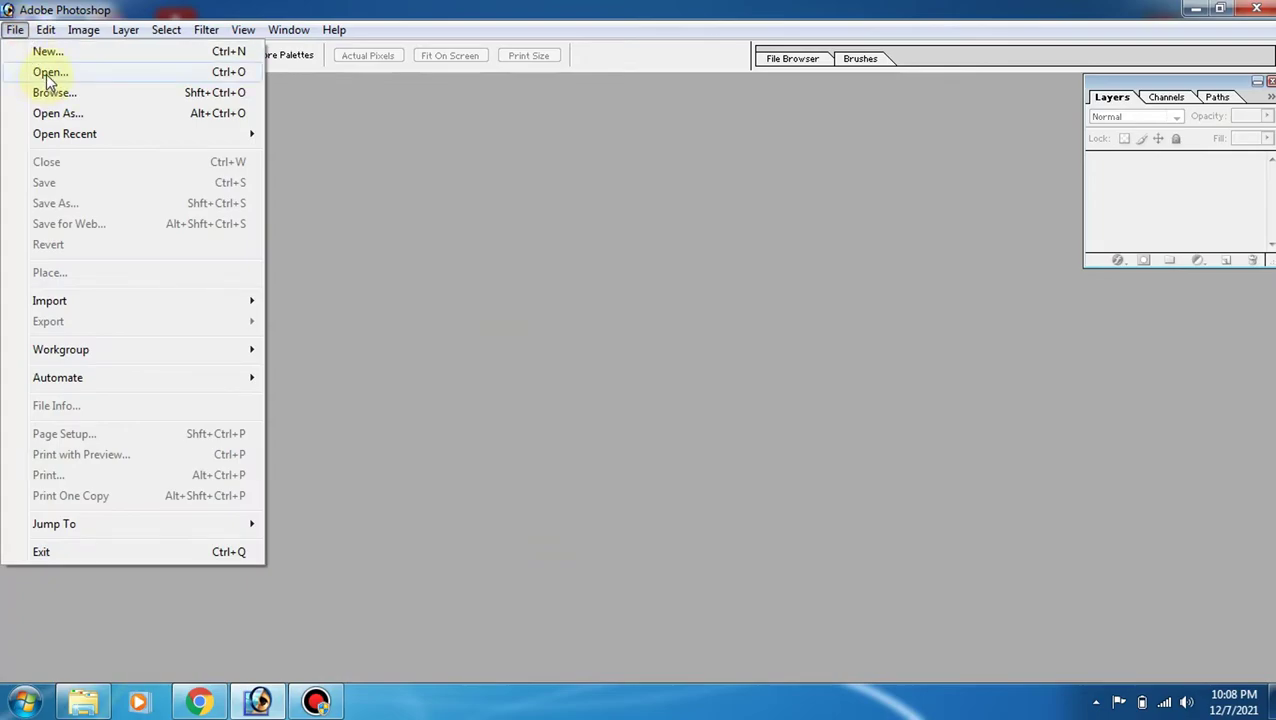
left_click(46, 74)
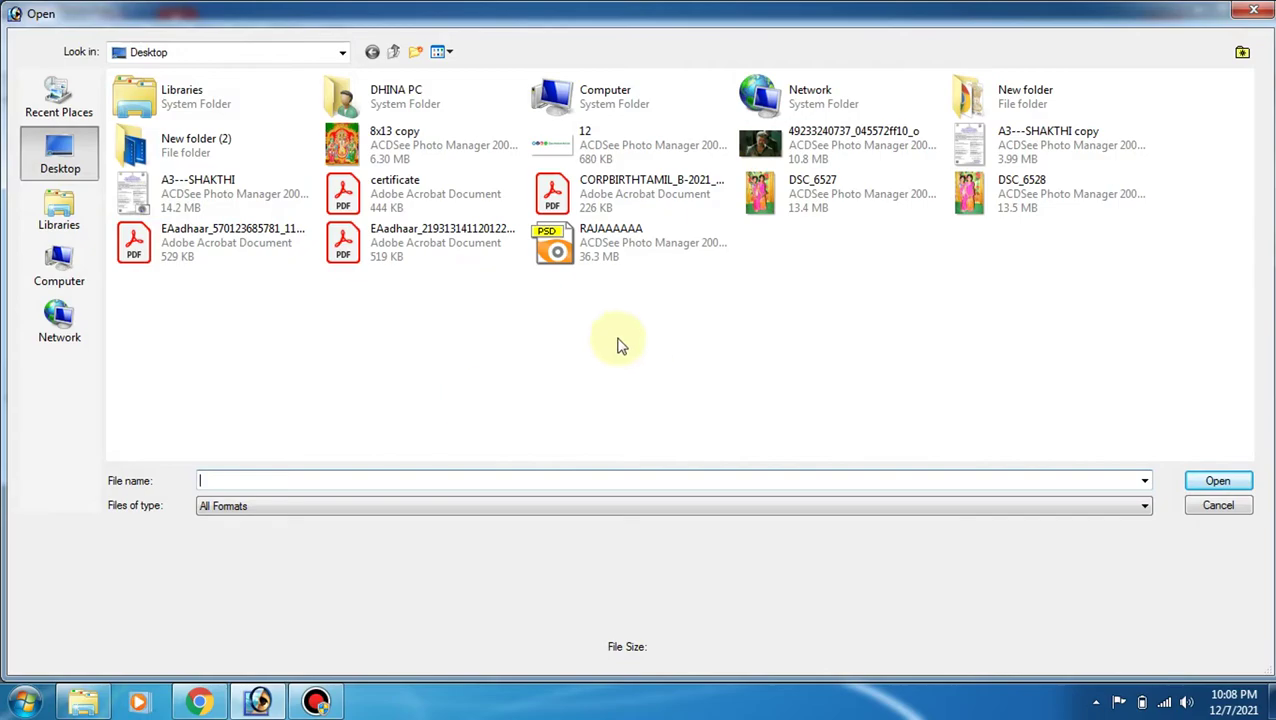
left_click(829, 150)
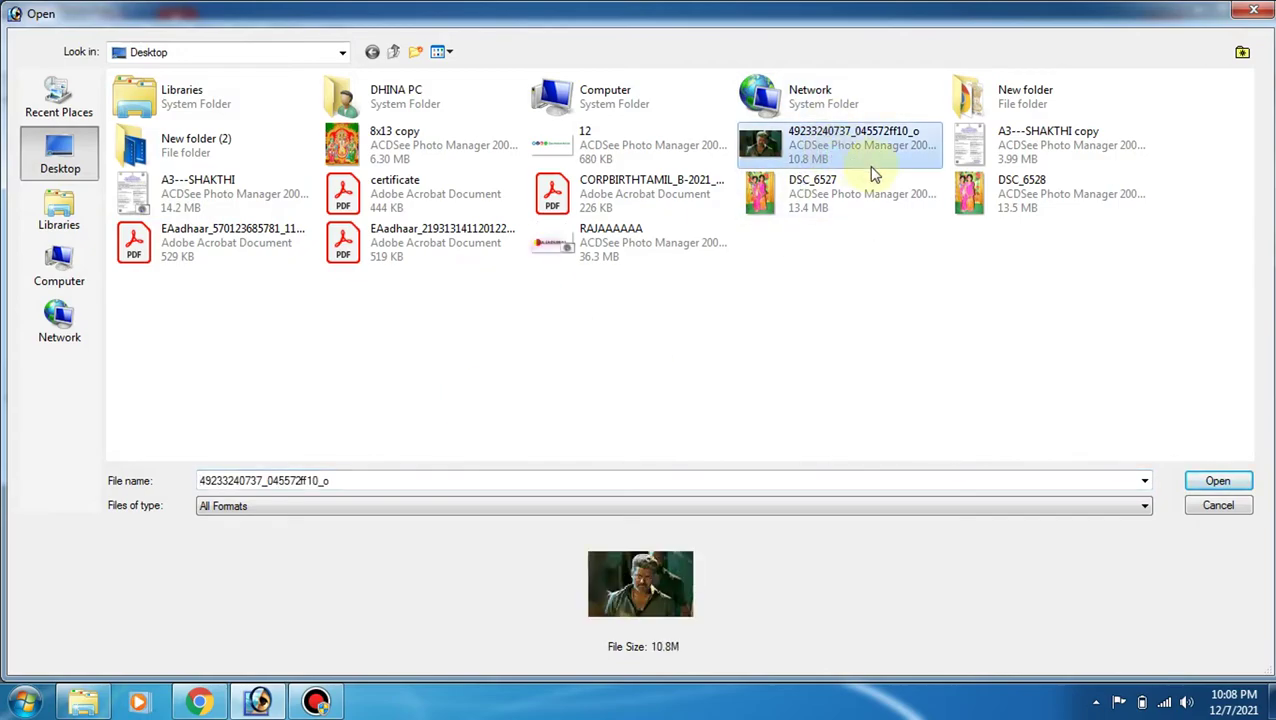
left_click(1218, 482)
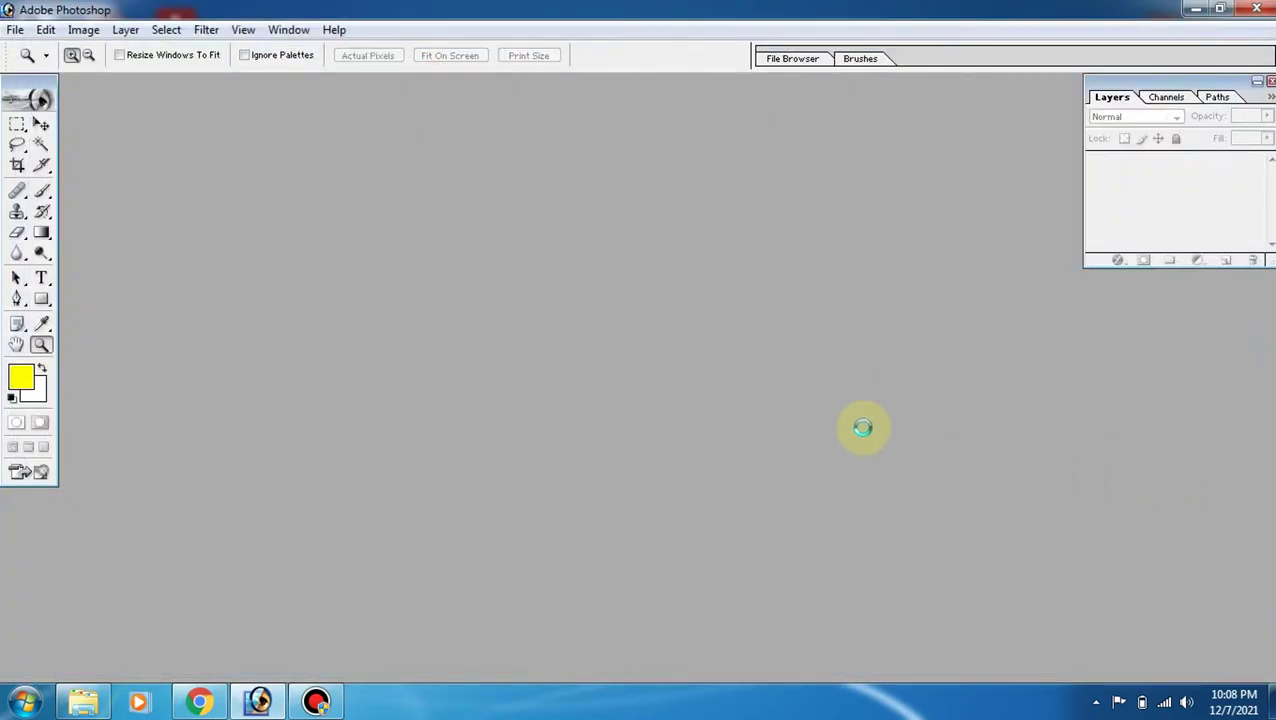
left_click(705, 465)
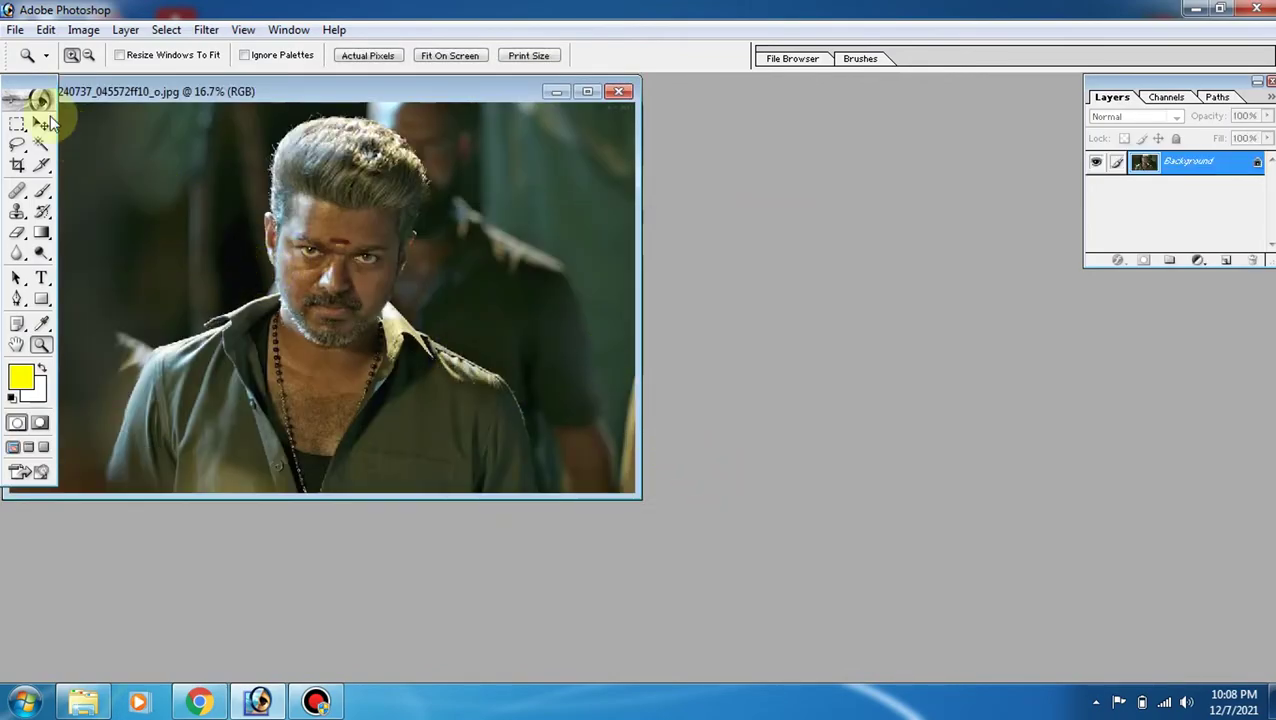
- Create a new white Untitled-1 document, 10 inches tall at 300 pixels/inch, with the width changed
left_click(16, 31)
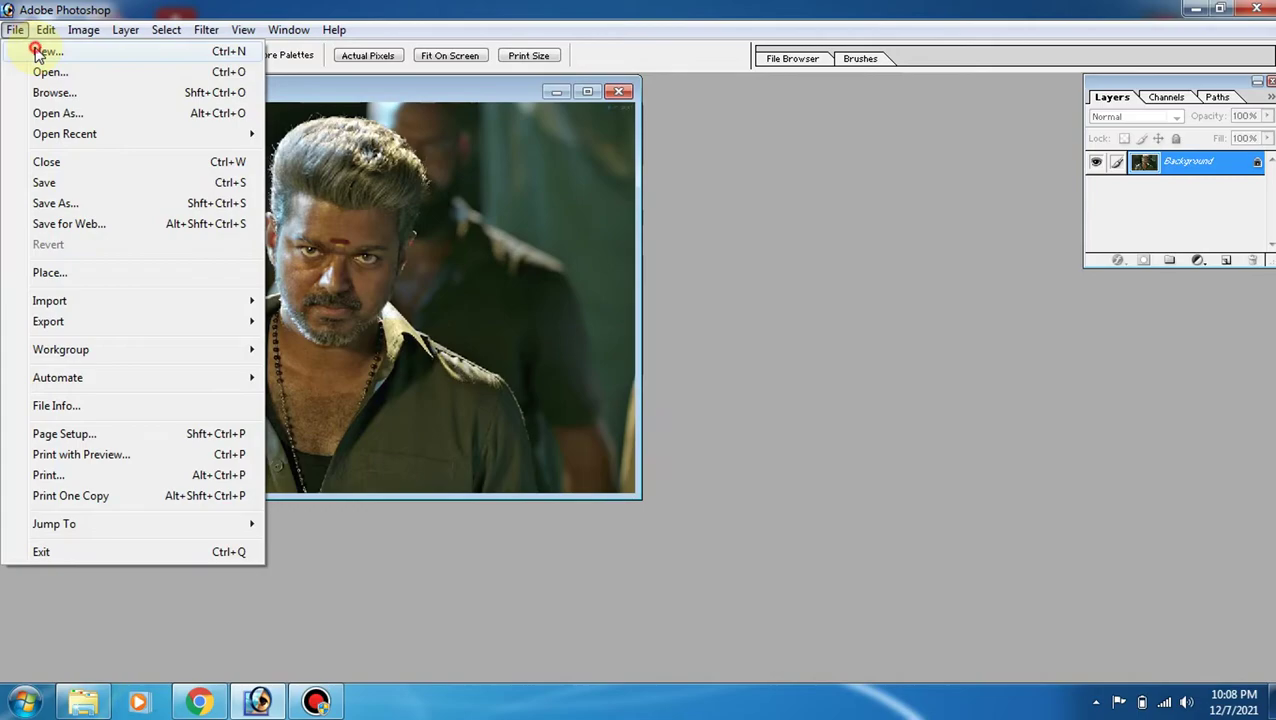
left_click(40, 51)
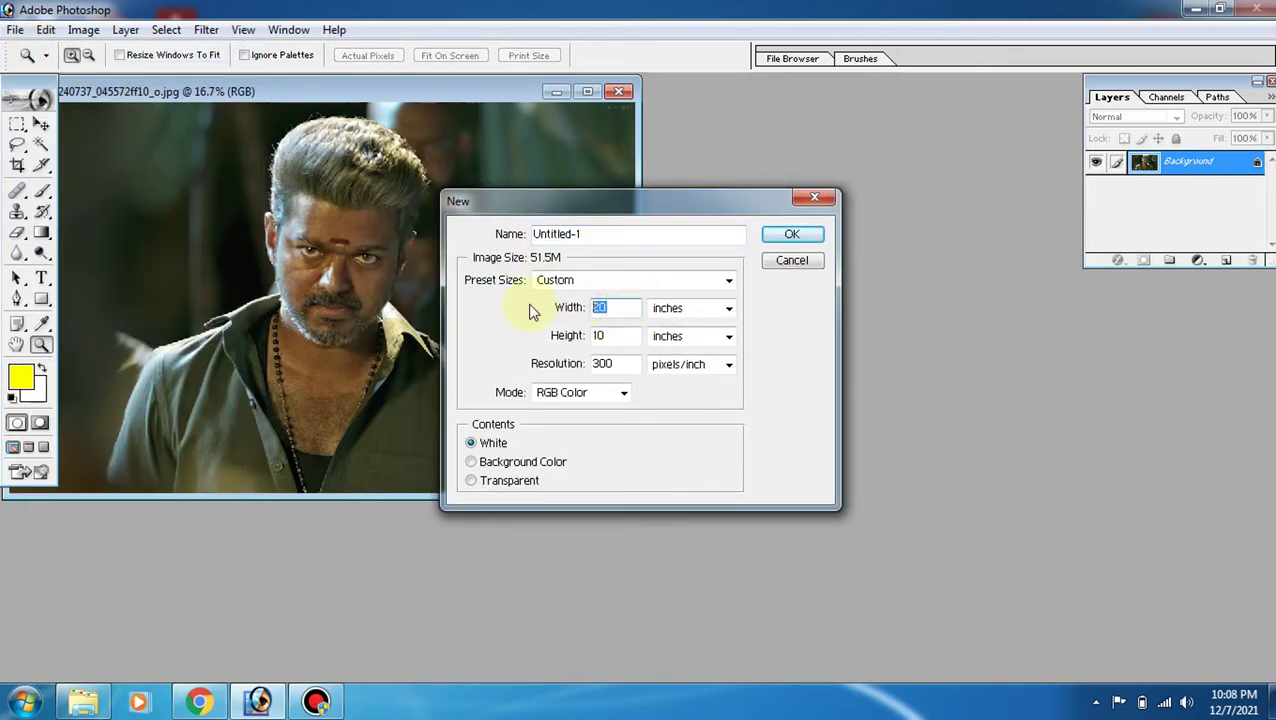
type("1")
key("Return")
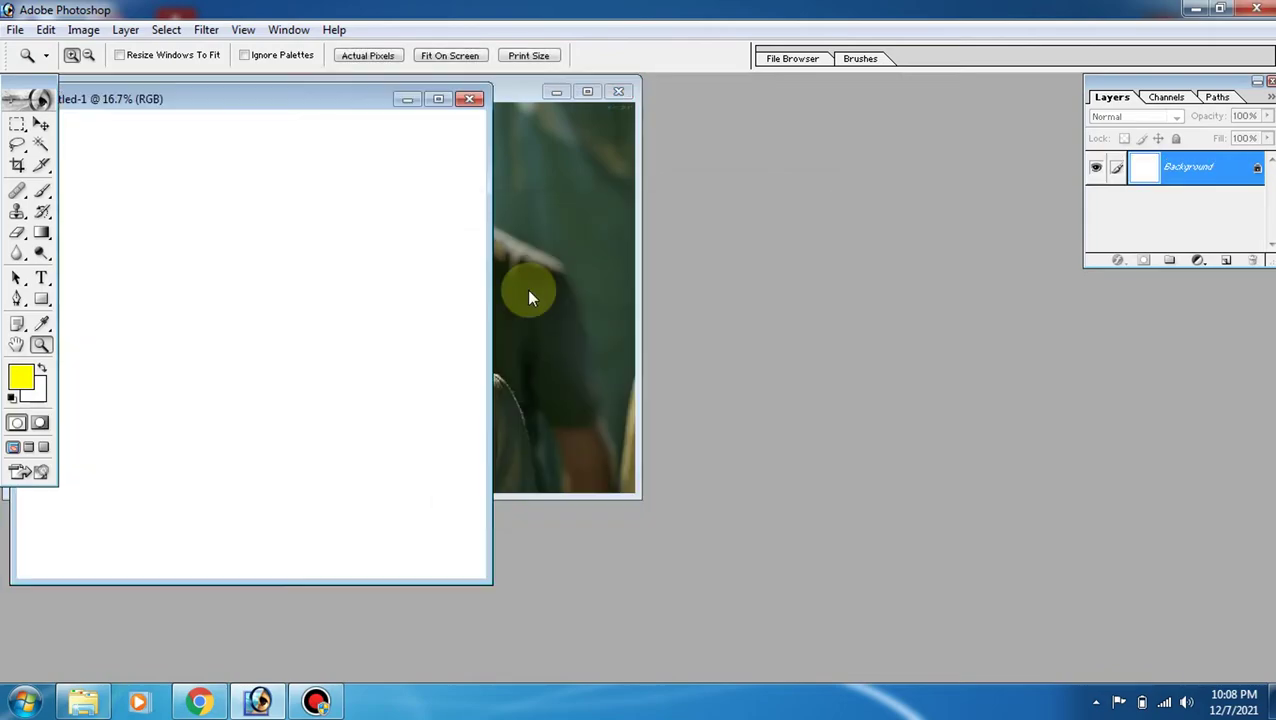
- Copy the photo onto the Untitled-1 canvas as Layer 1 with the Move tool
key("v")
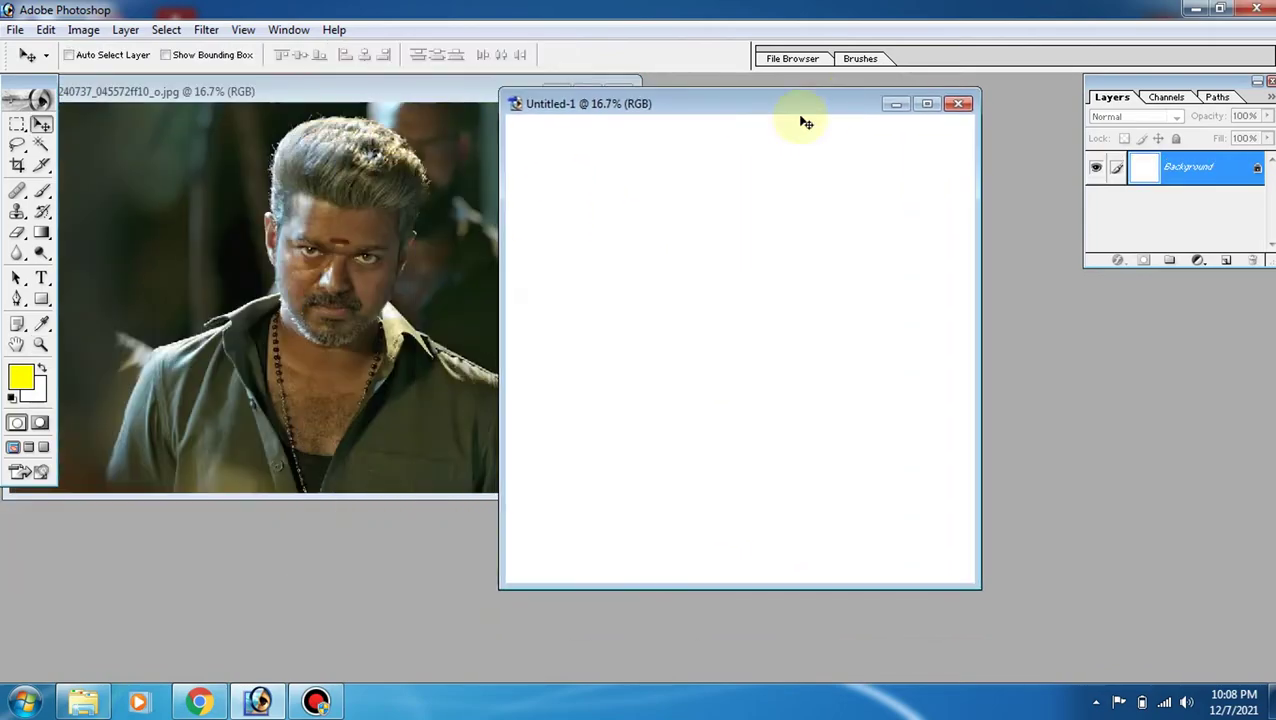
left_click_drag(343, 108, 828, 113)
left_click(379, 250)
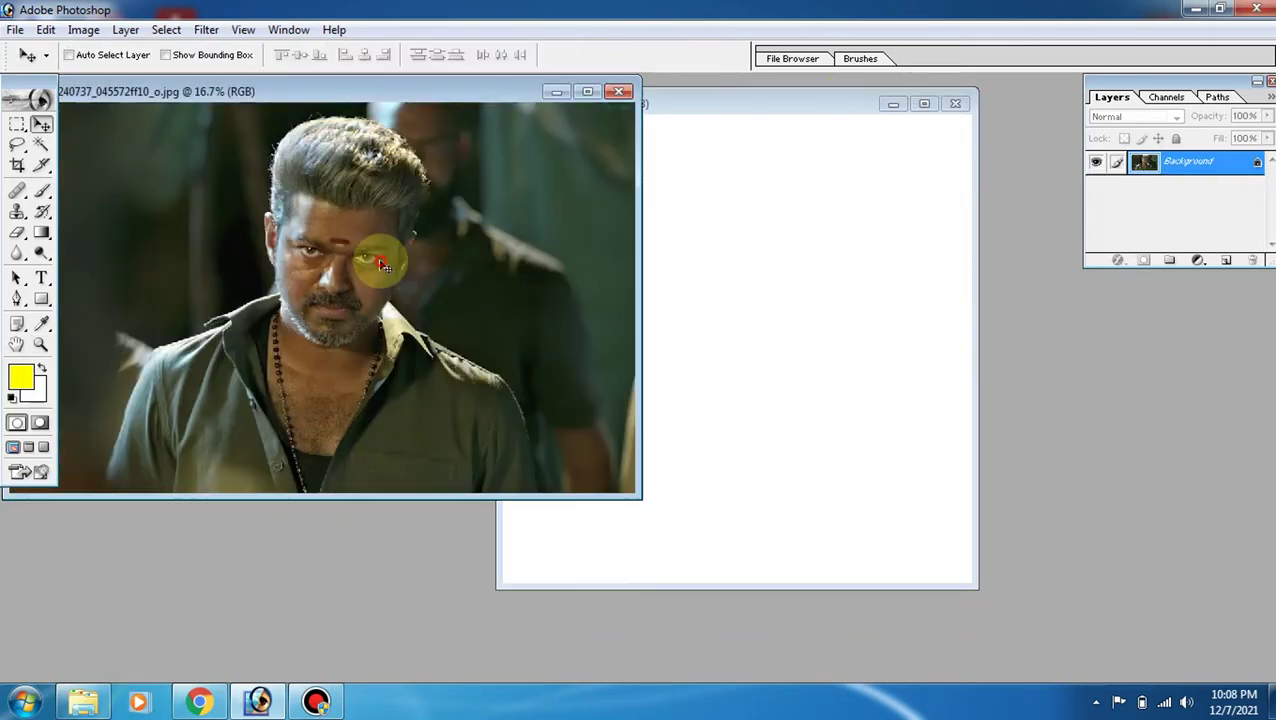
left_click_drag(333, 268, 721, 270)
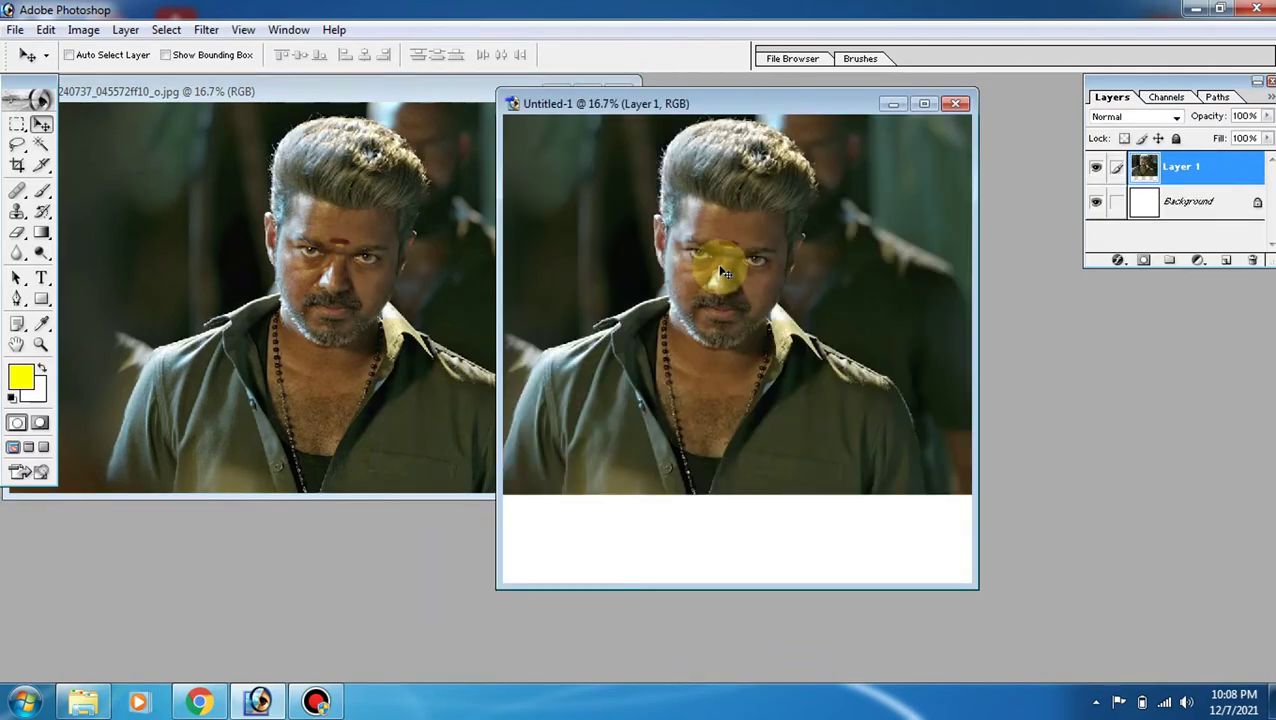
- Close the original jpg without saving and maximize Untitled-1
left_click(504, 93)
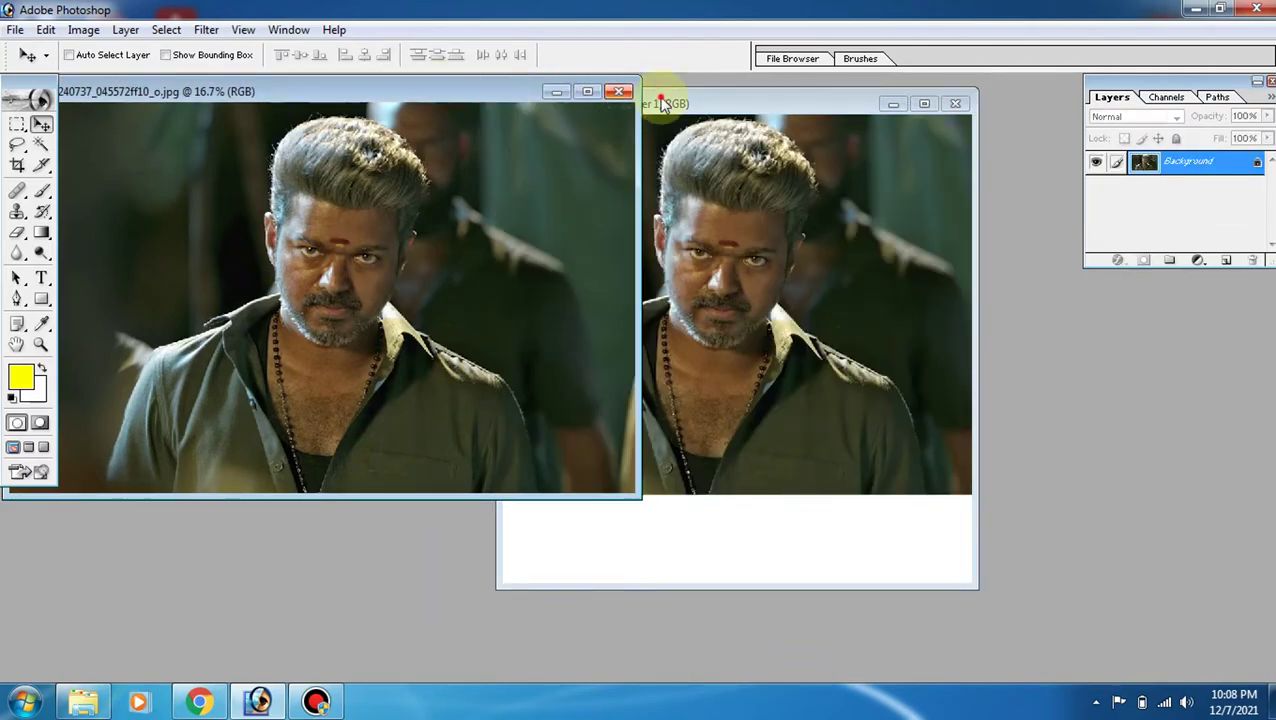
left_click(643, 283)
double_click(712, 101)
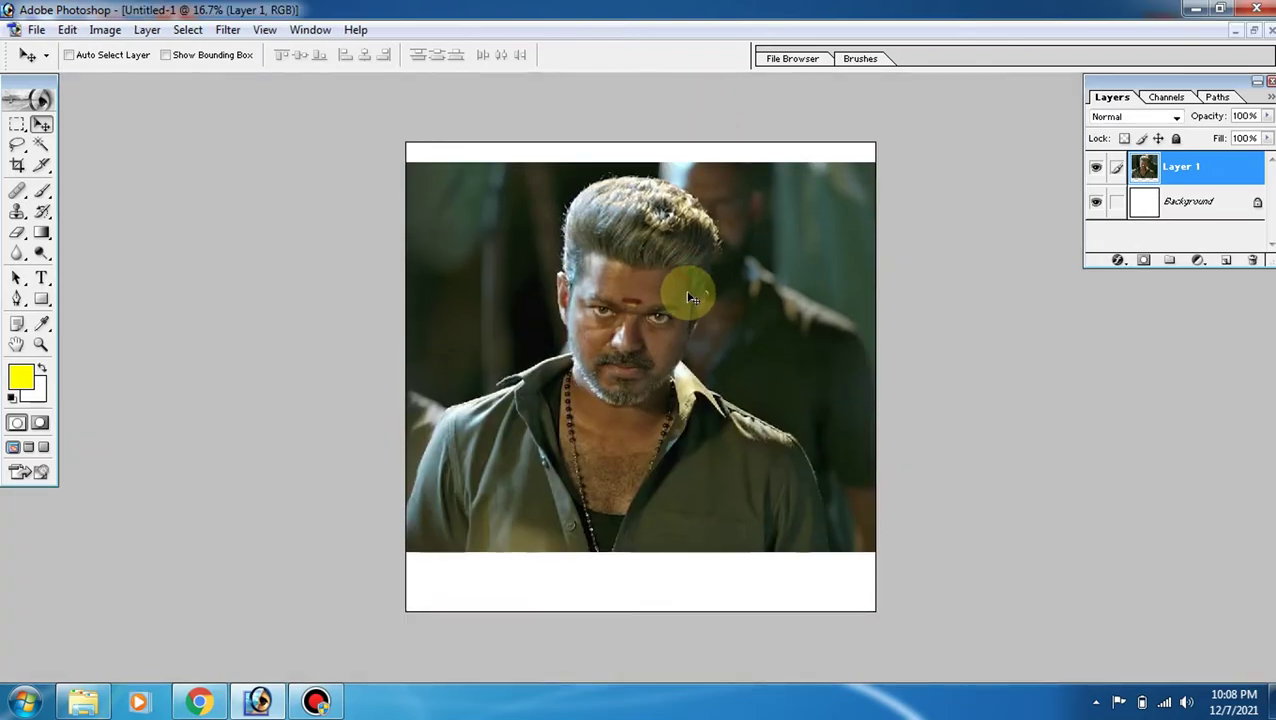
- Scale Layer 1 down to 75.4% and nudge it slightly right
key("ctrl+t")
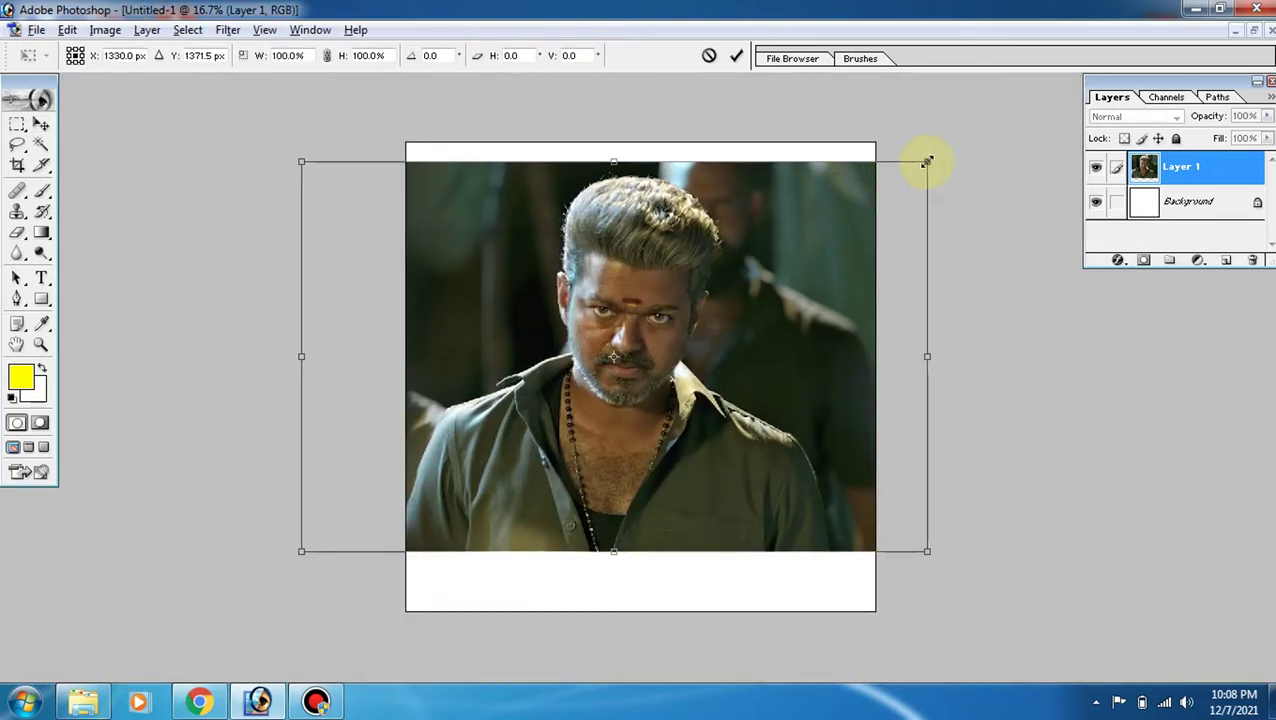
mouse_move(927, 161)
left_mouse_down()
mouse_move(877, 210)
mouse_move(854, 222)
mouse_move(849, 209)
left_mouse_up()
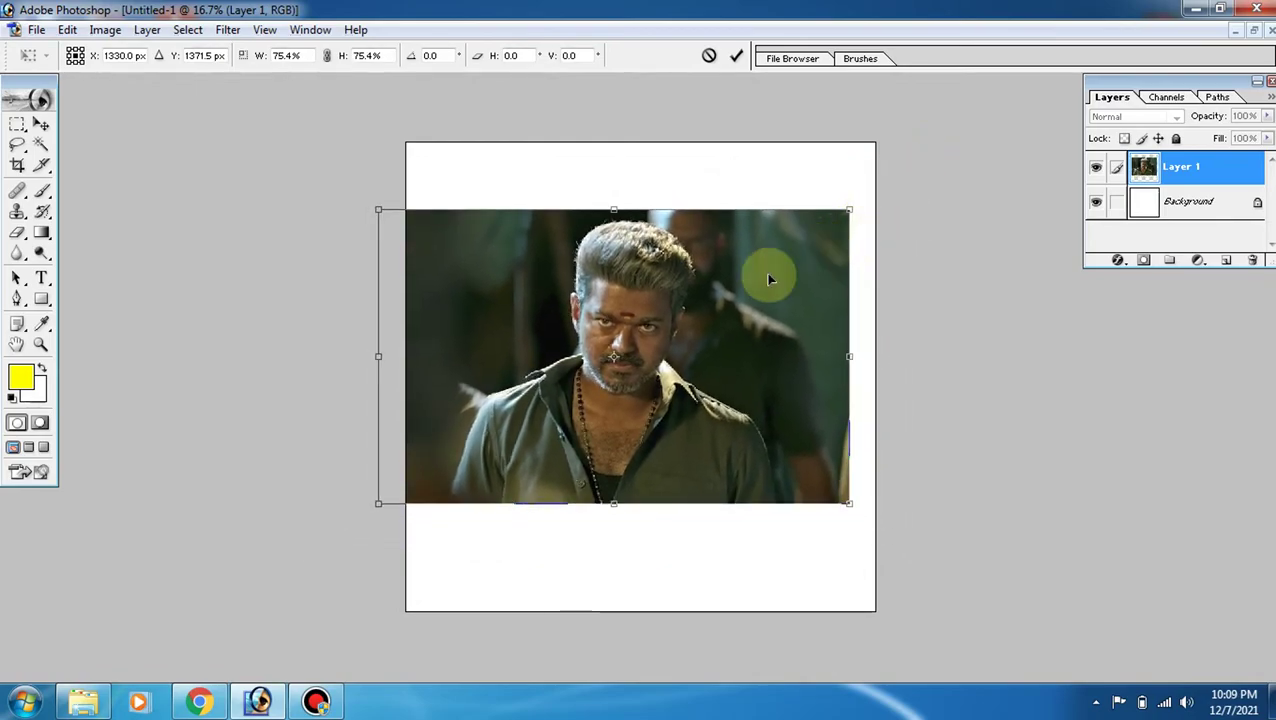
key("shift+Right")
key("shift+Right")
key("shift+Right")
key("shift+Right")
key("shift+Right")
key("shift+Right")
key("shift+Right")
key("shift+Right")
key("shift+Right")
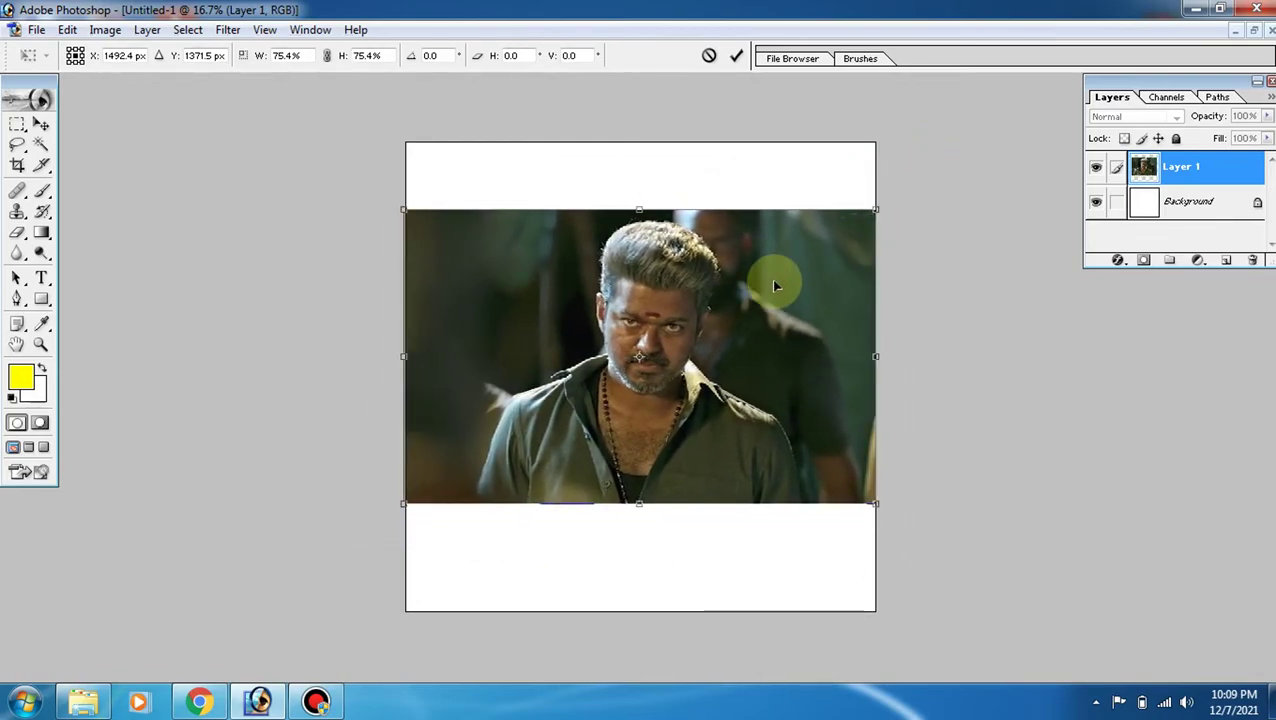
key("Return")
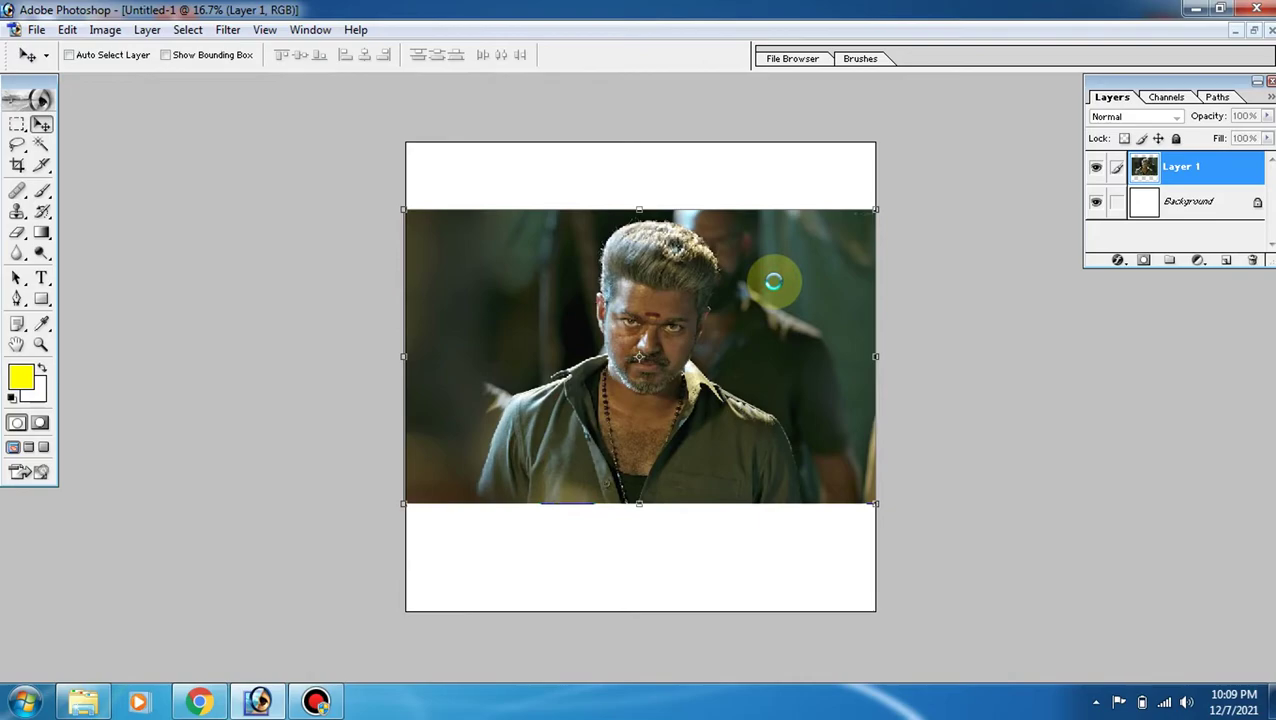
- Clear the photo's left and right edge strips to white with marquee selections
key("m")
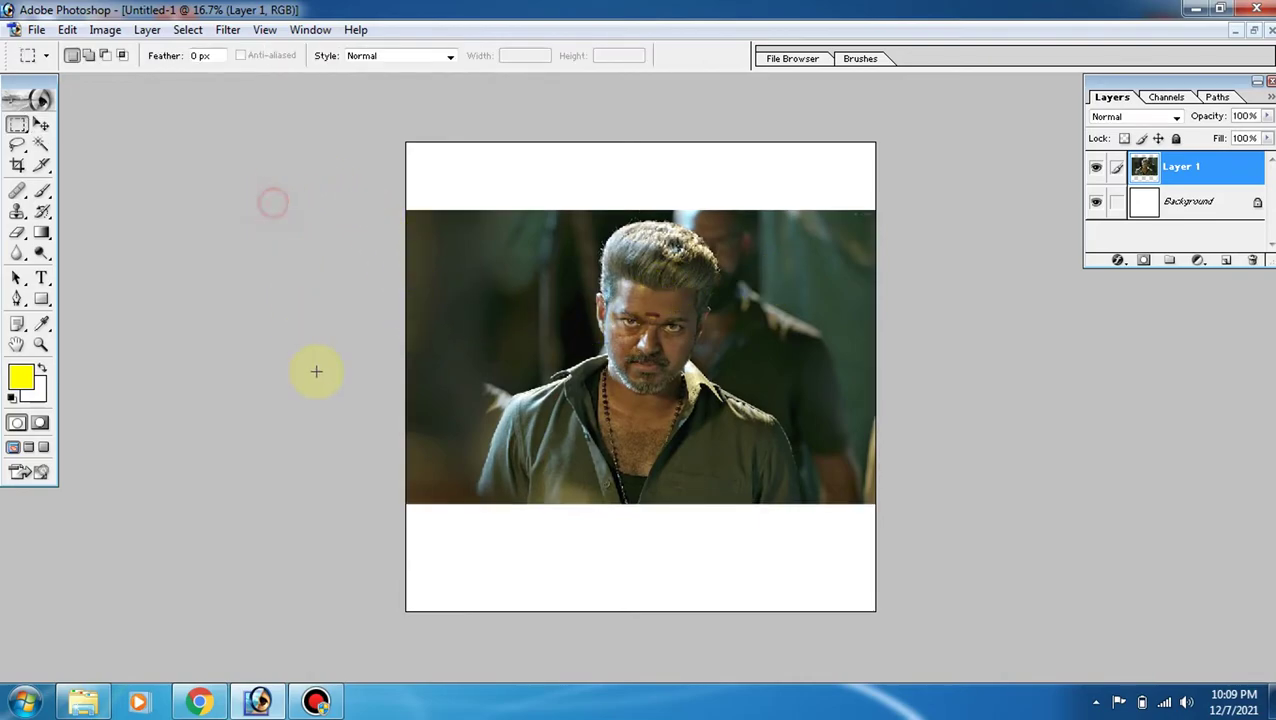
left_click_drag(456, 567, 459, 569)
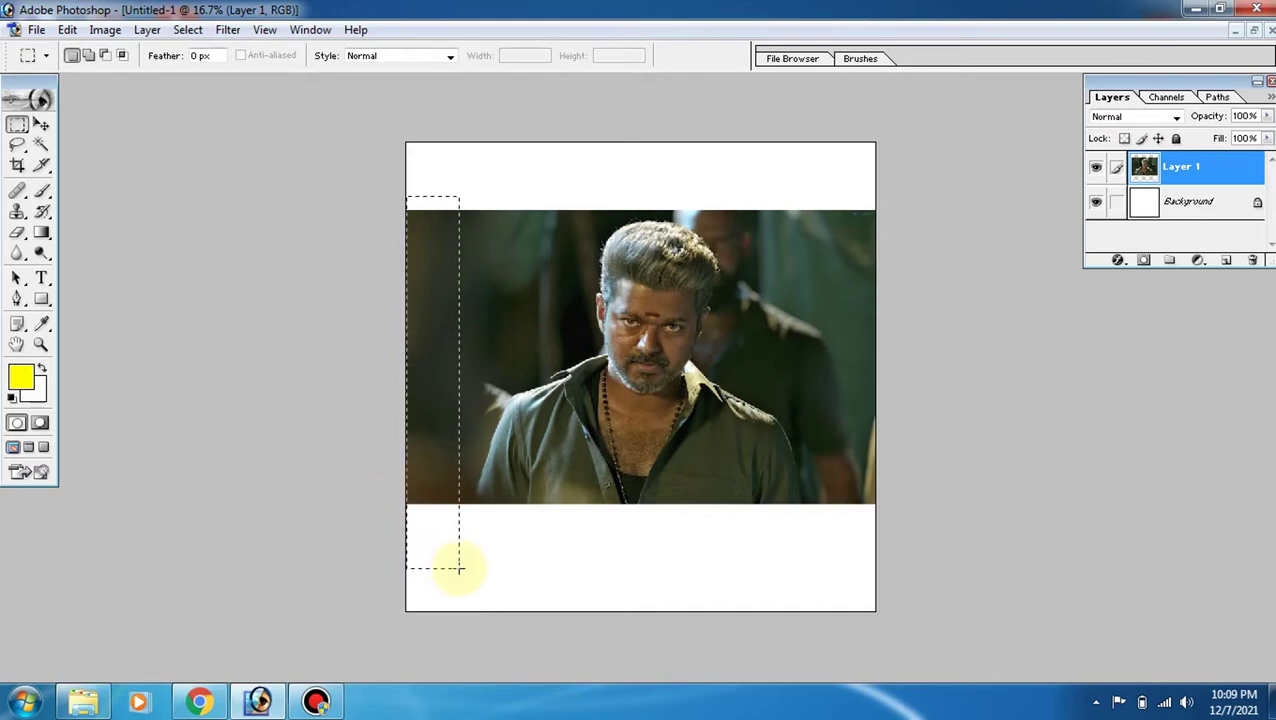
key("Delete")
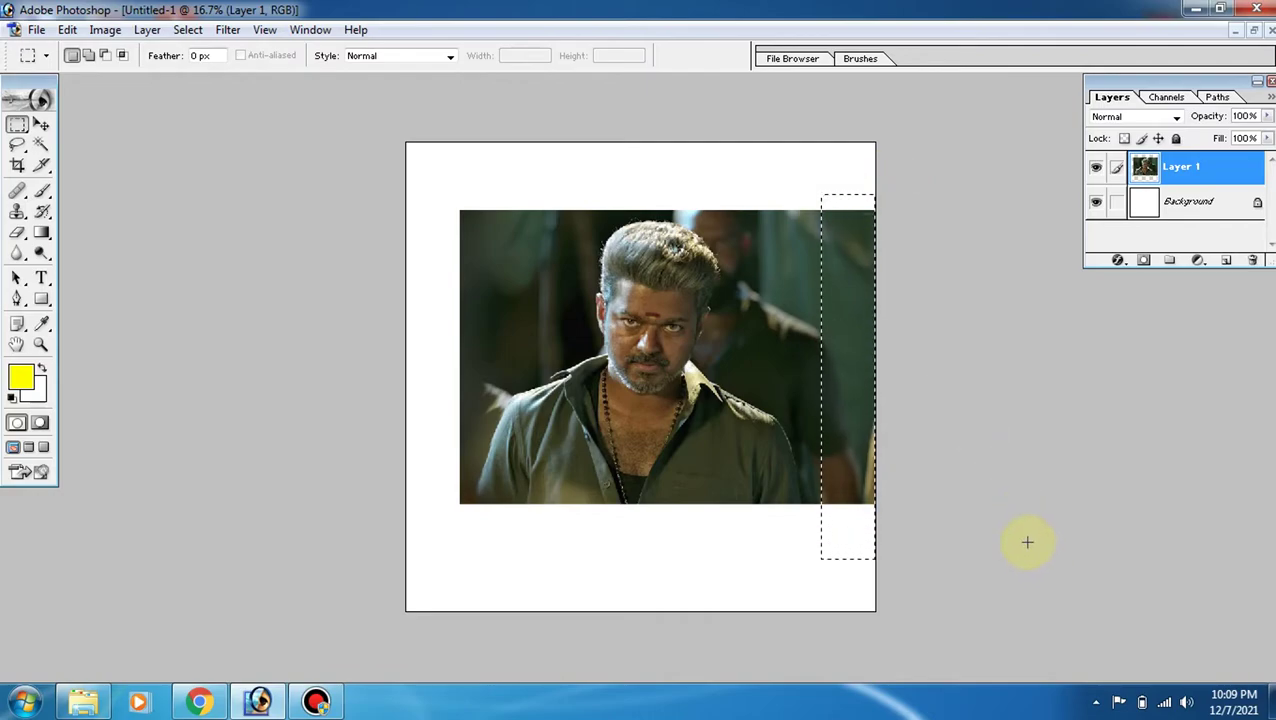
key("Delete")
key("ctrl+d")
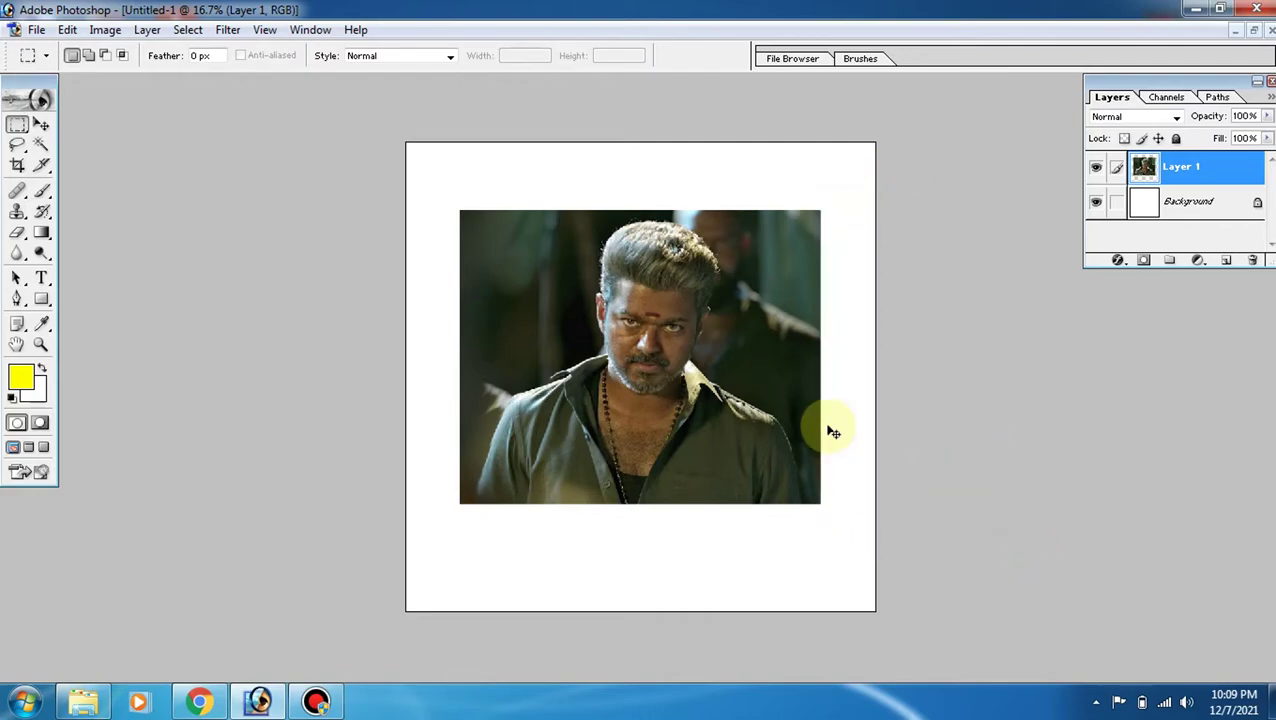
- Enlarge the trimmed Layer 1 to 116.7%
key("ctrl+t")
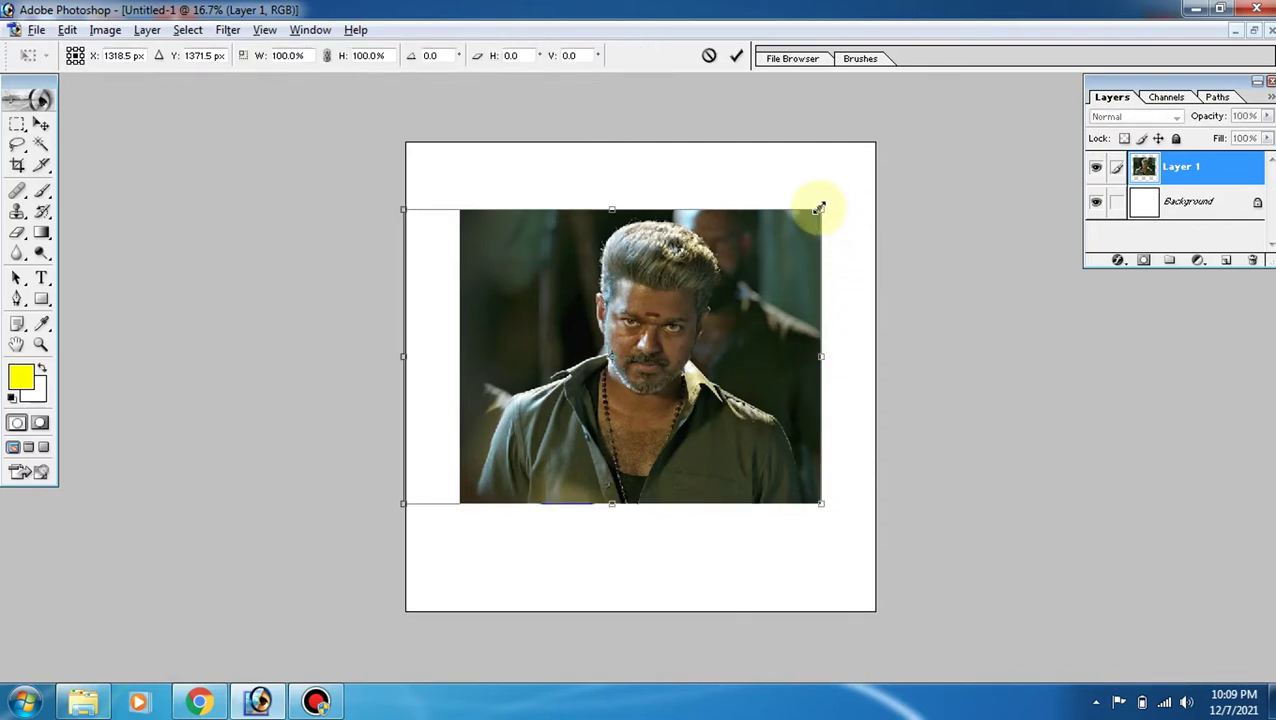
left_click_drag(818, 208, 857, 183)
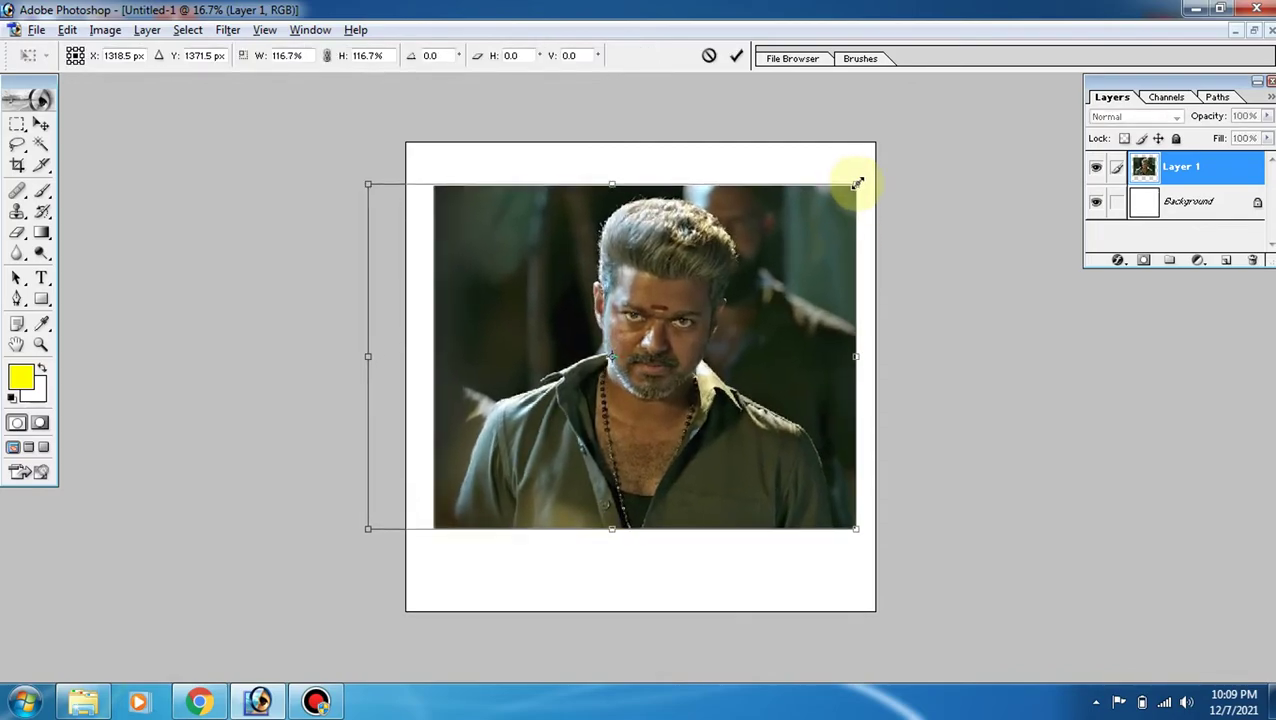
key("Return")
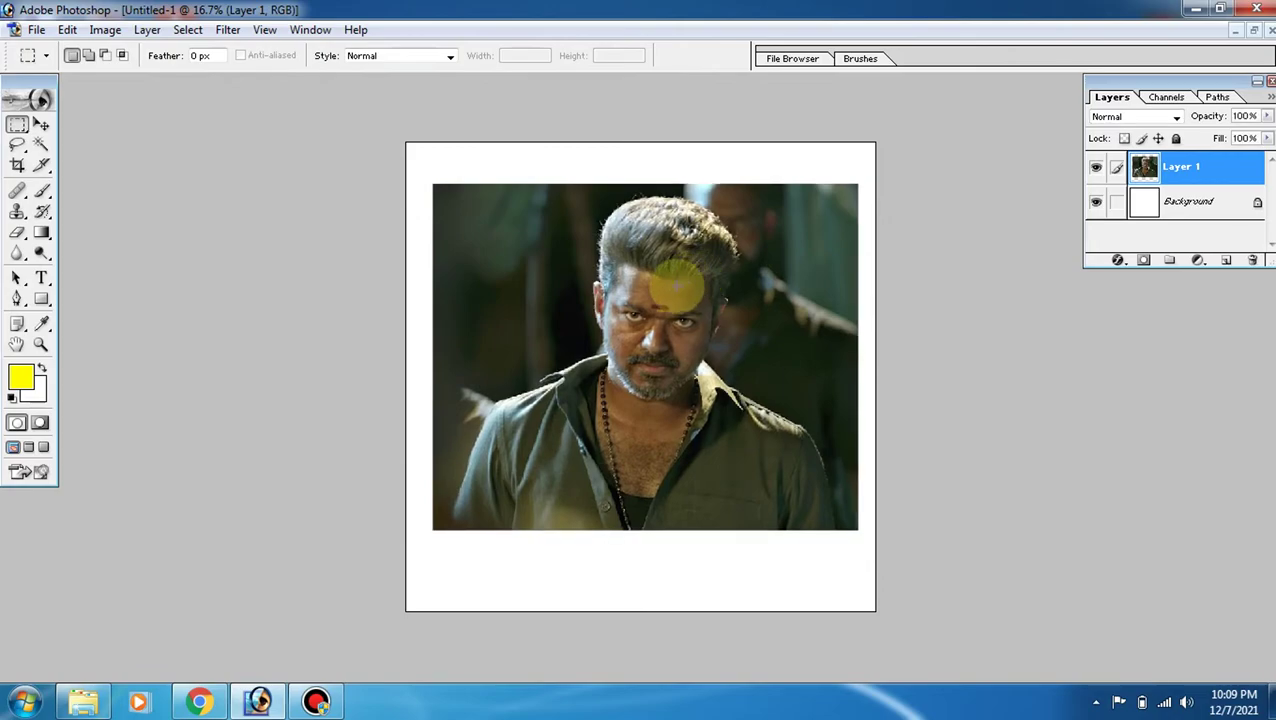
- Zoom in to 200% and start a Pen path along the lower shirt edge, up the sleeve
key("z")
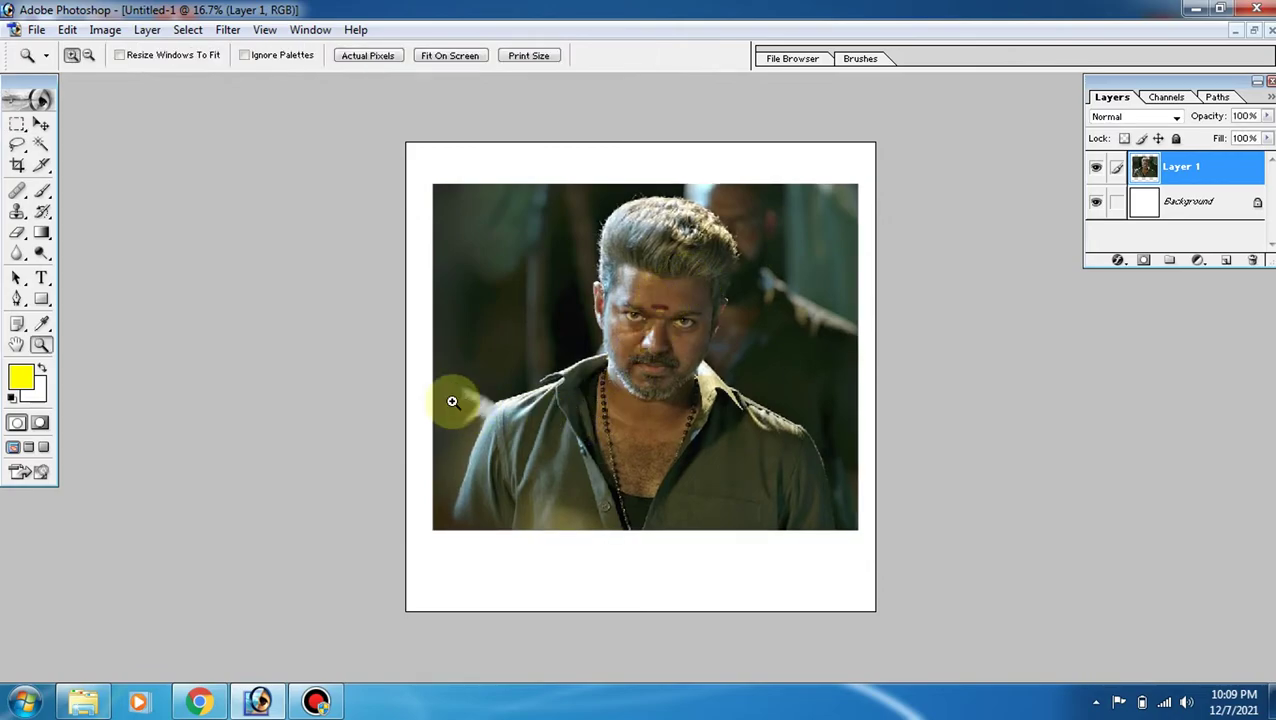
left_click_drag(418, 385, 648, 535)
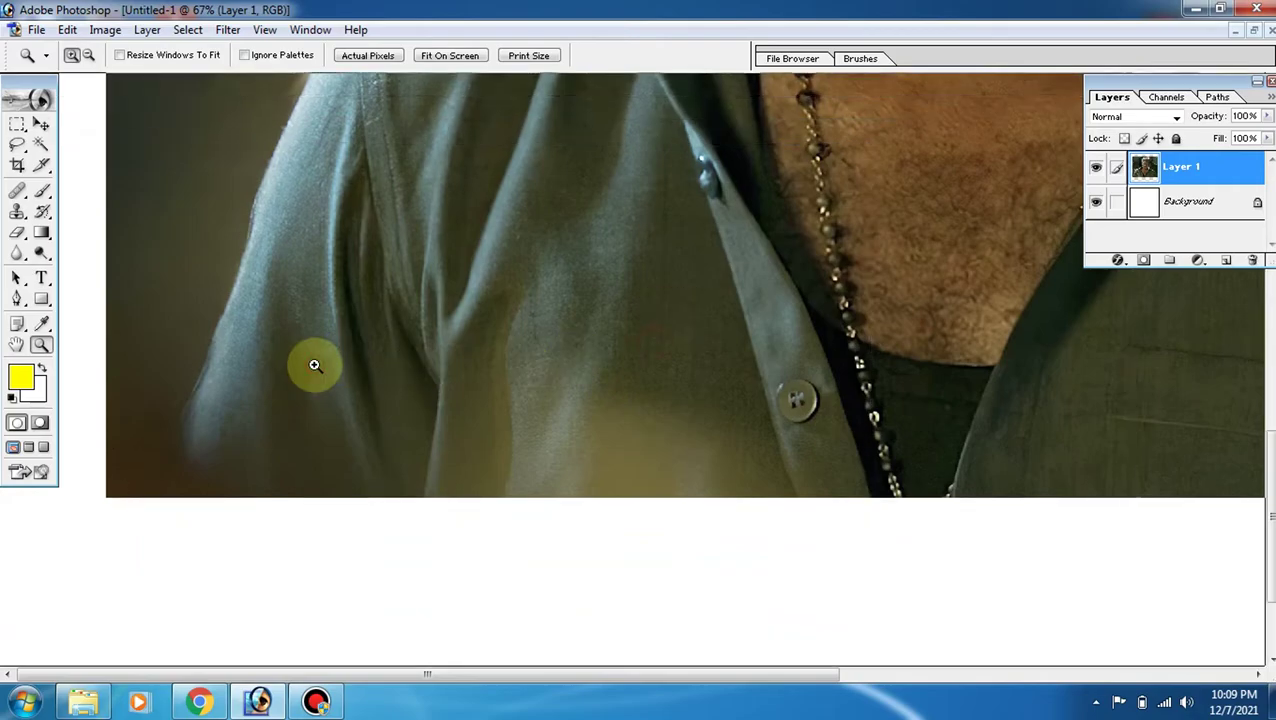
left_click(315, 365)
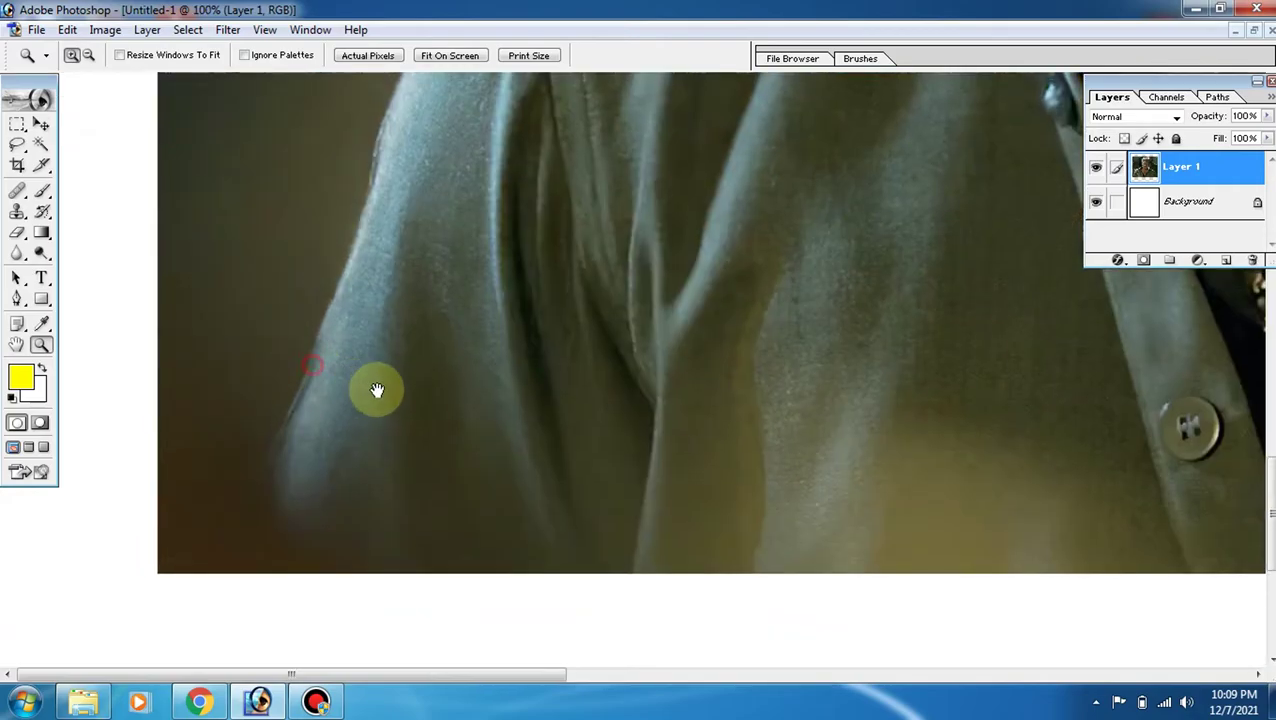
left_click(377, 390)
left_click_drag(533, 447, 508, 231)
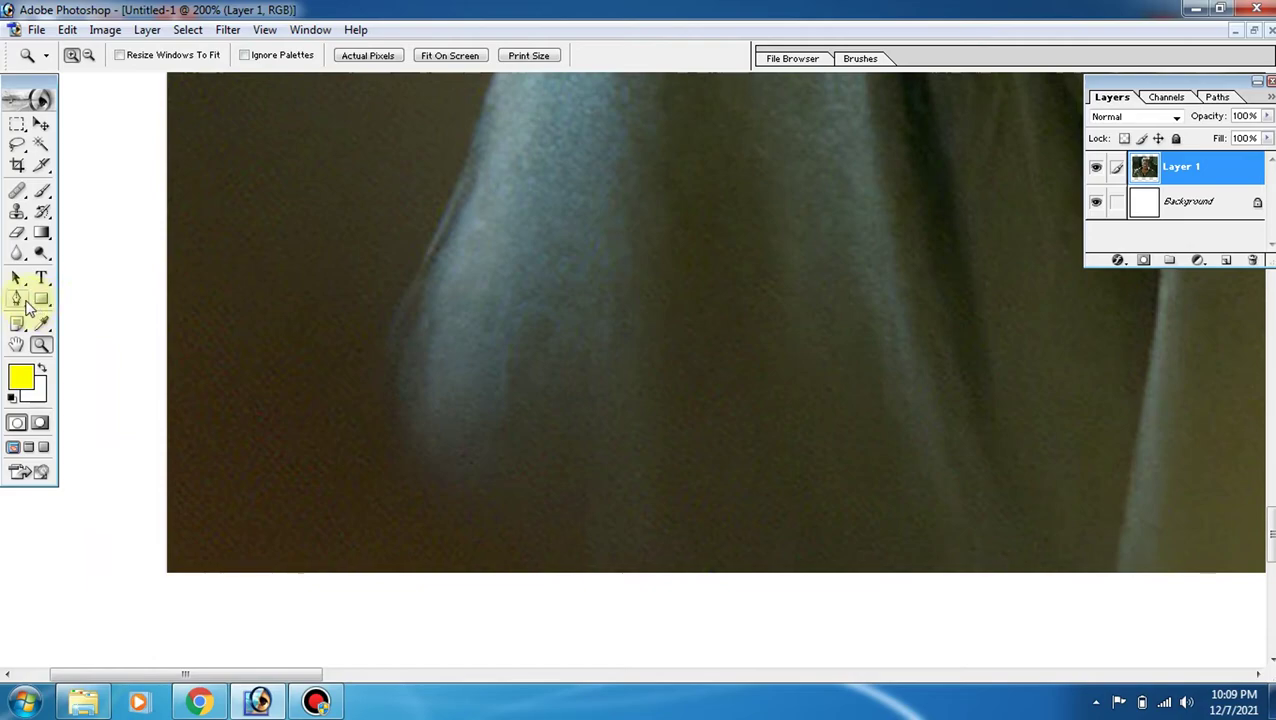
left_click(22, 302)
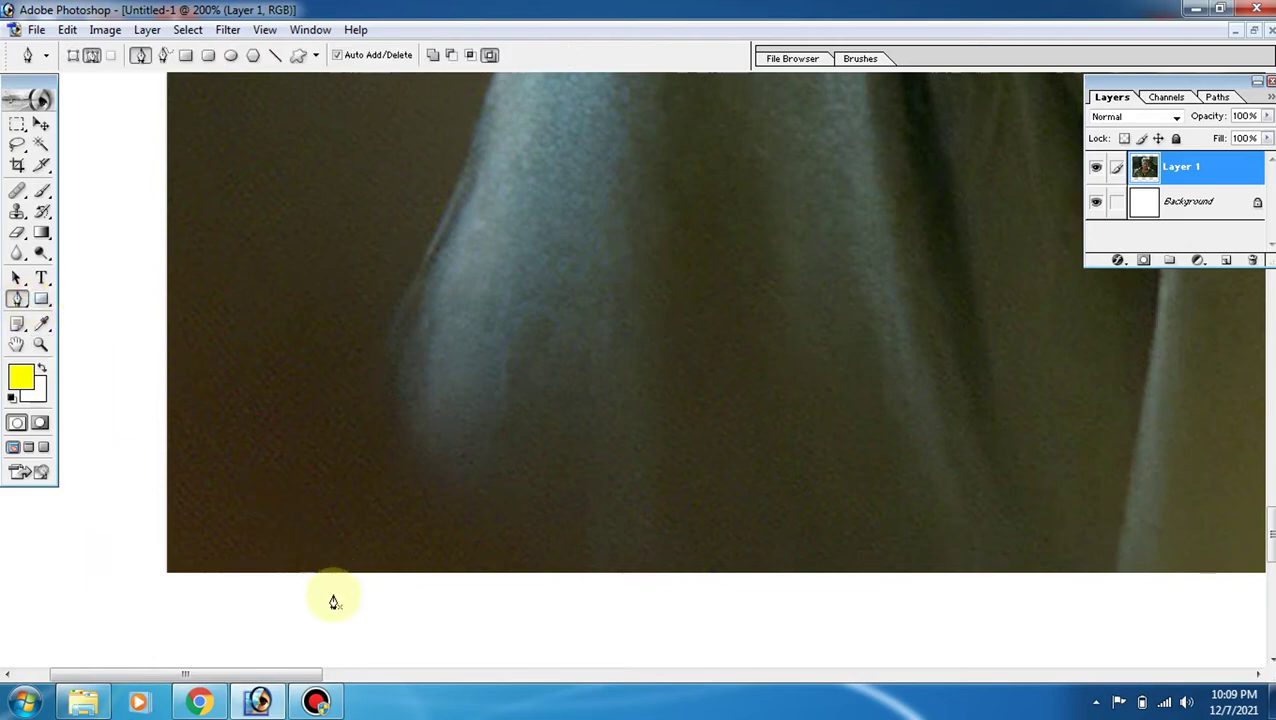
scroll(433, 253, "up", 3)
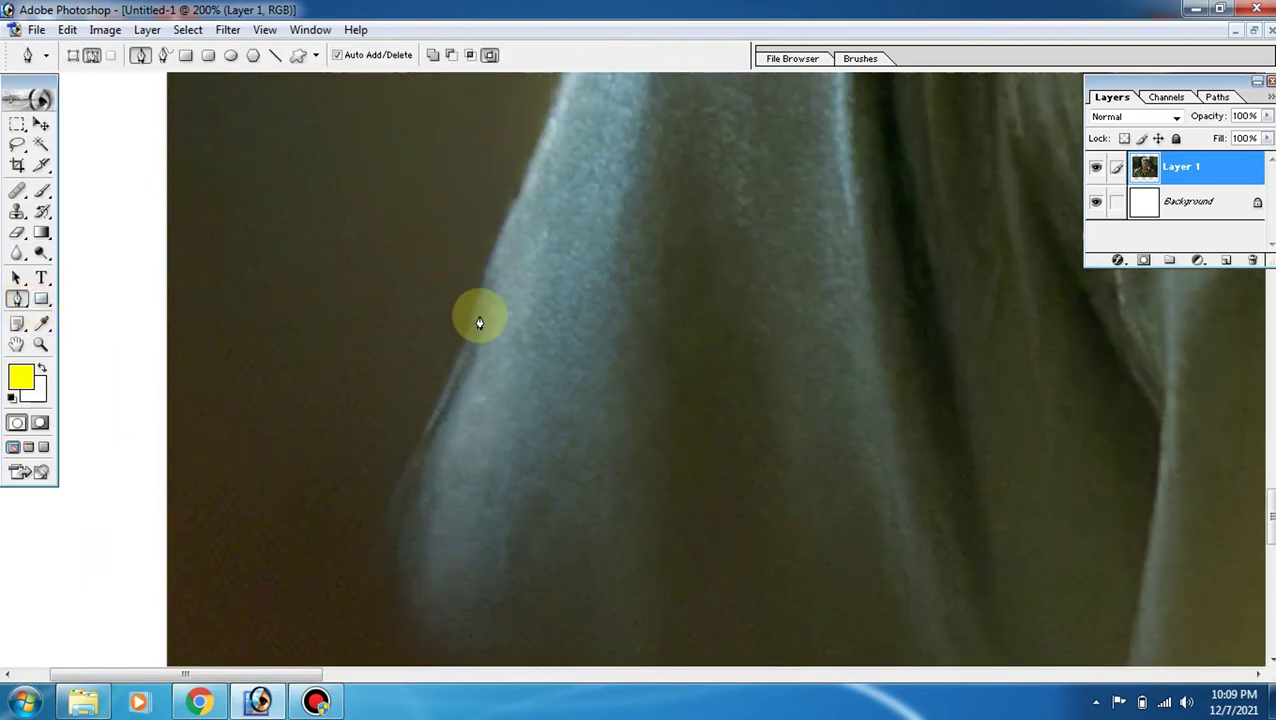
left_click_drag(441, 379, 488, 297)
scroll(545, 260, "up", 3)
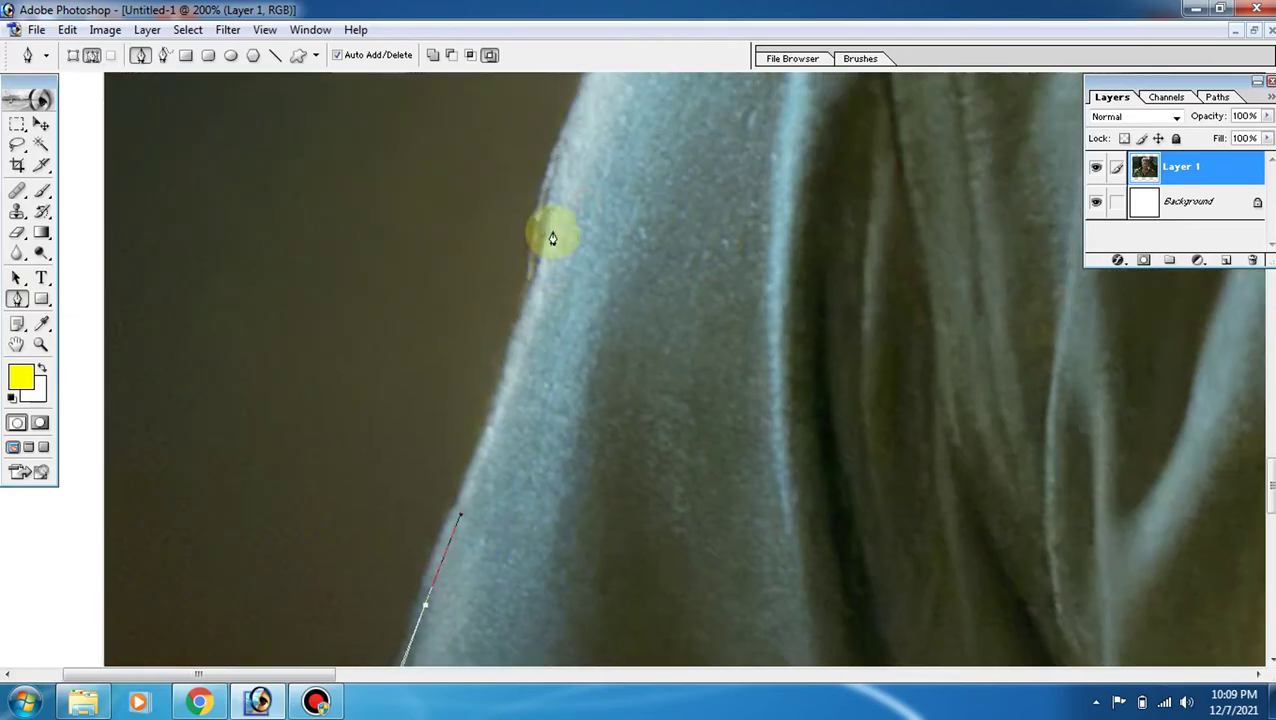
left_click_drag(551, 230, 573, 148)
scroll(573, 148, "up", 5)
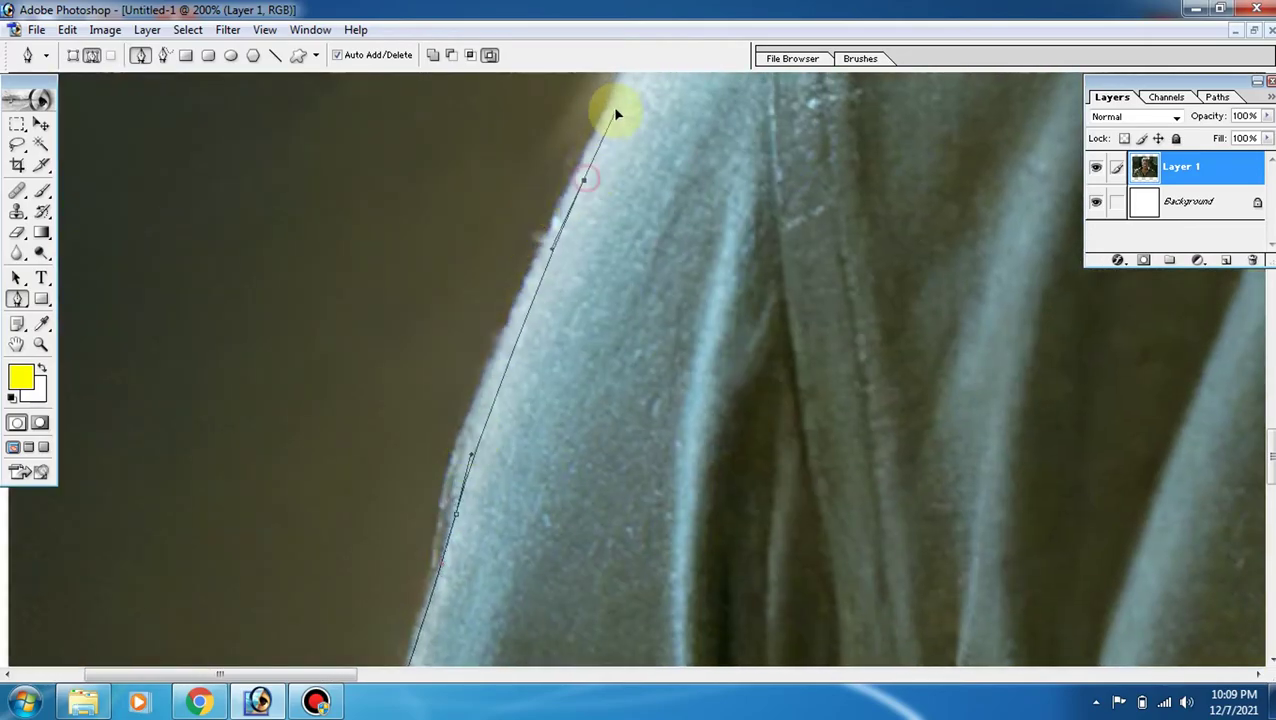
scroll(535, 359, "up", 5)
scroll(570, 282, "up", 5)
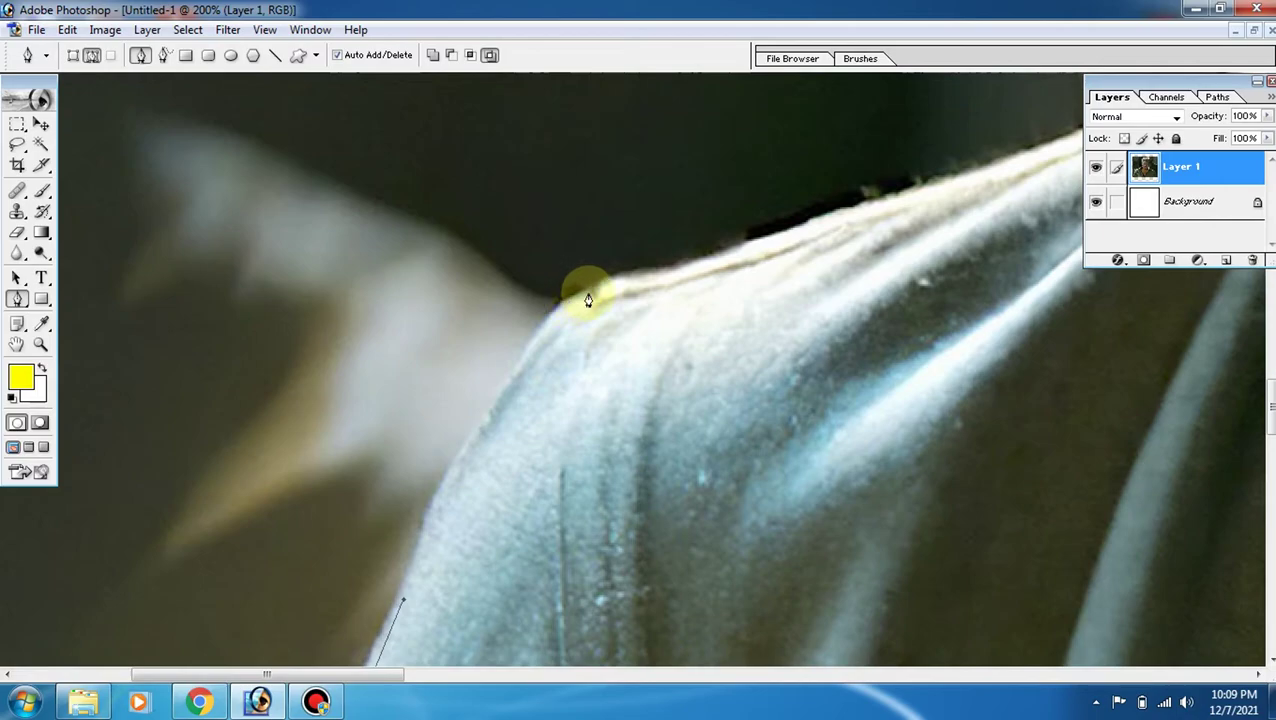
mouse_move(588, 300)
left_mouse_down()
mouse_move(669, 265)
mouse_move(353, 478)
left_mouse_up()
- Trace the path along the shoulder top and collar, undoing one misplaced anchor
mouse_move(714, 322)
left_mouse_down()
mouse_move(754, 317)
mouse_move(494, 353)
left_mouse_up()
left_click(717, 257)
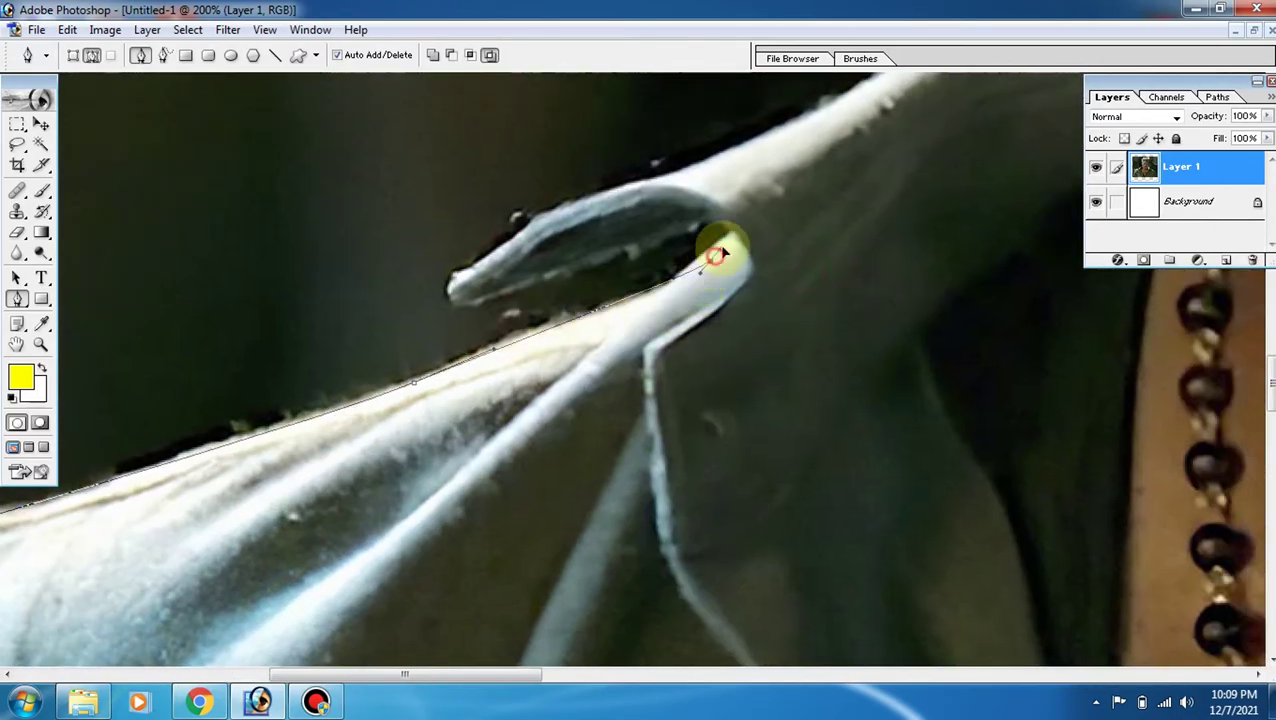
left_click_drag(670, 230, 625, 243)
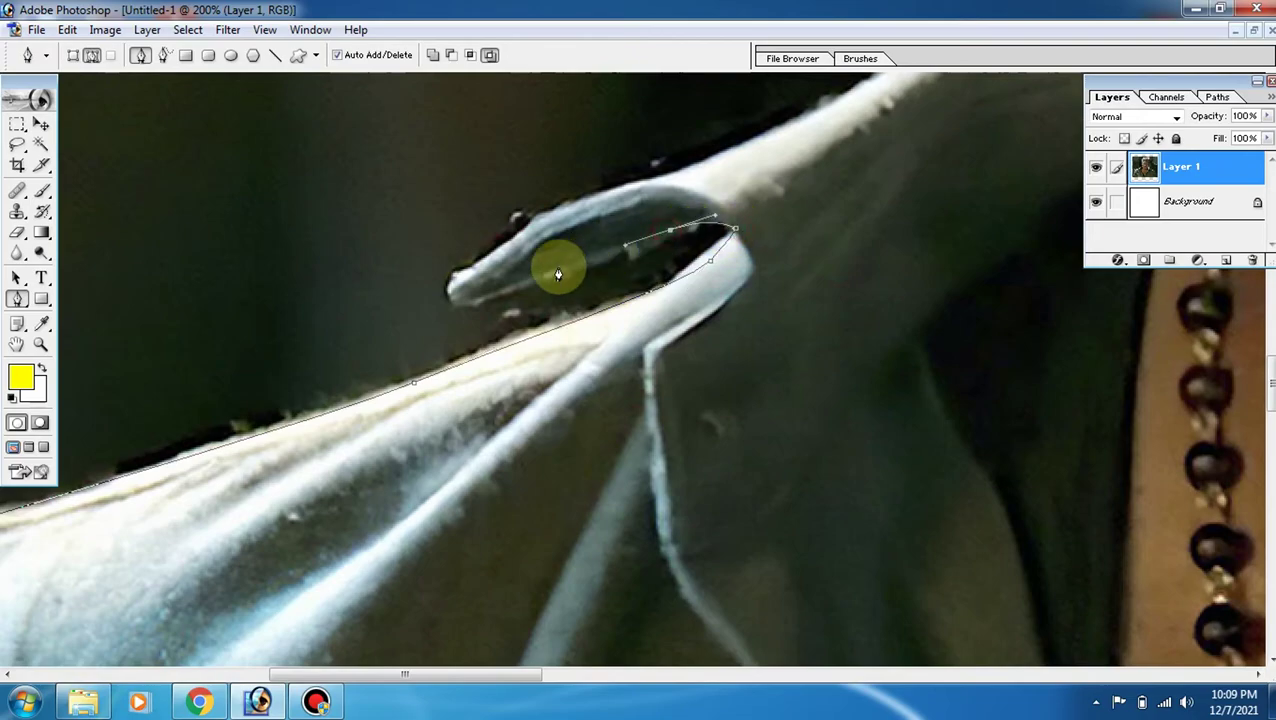
left_click_drag(457, 302, 482, 266)
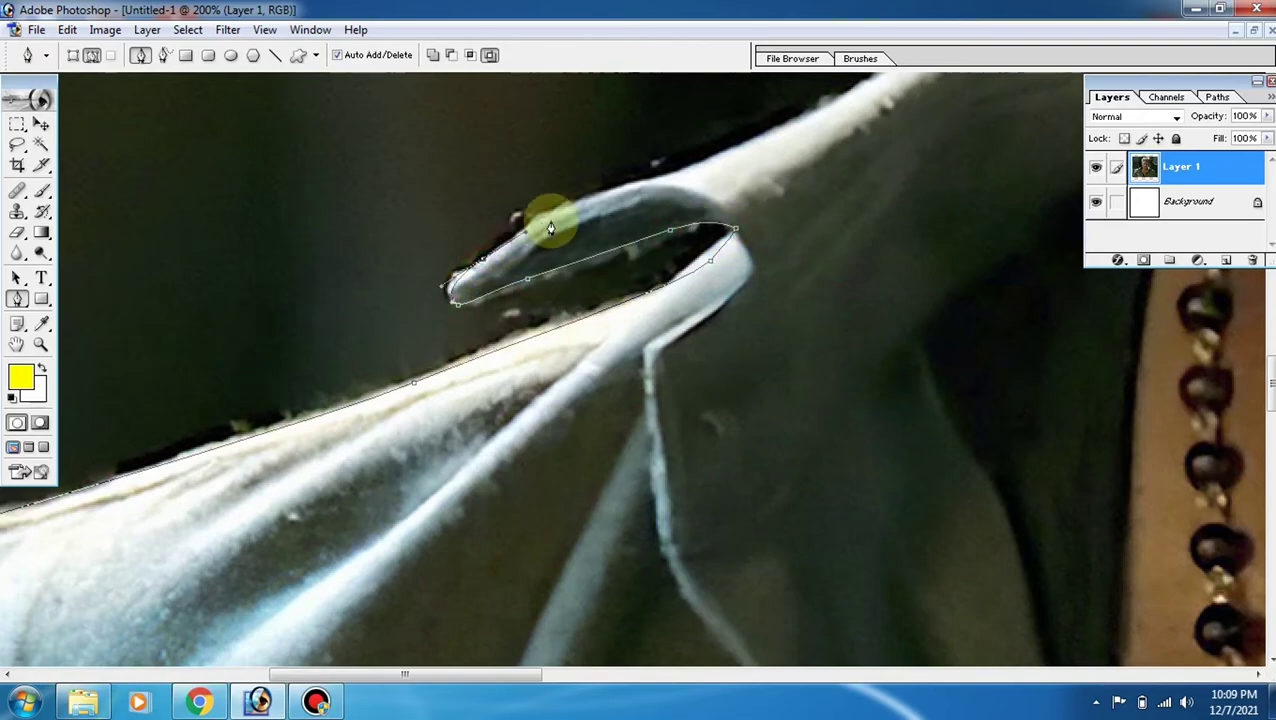
mouse_move(740, 176)
left_mouse_down()
mouse_move(575, 193)
mouse_move(499, 347)
left_mouse_up()
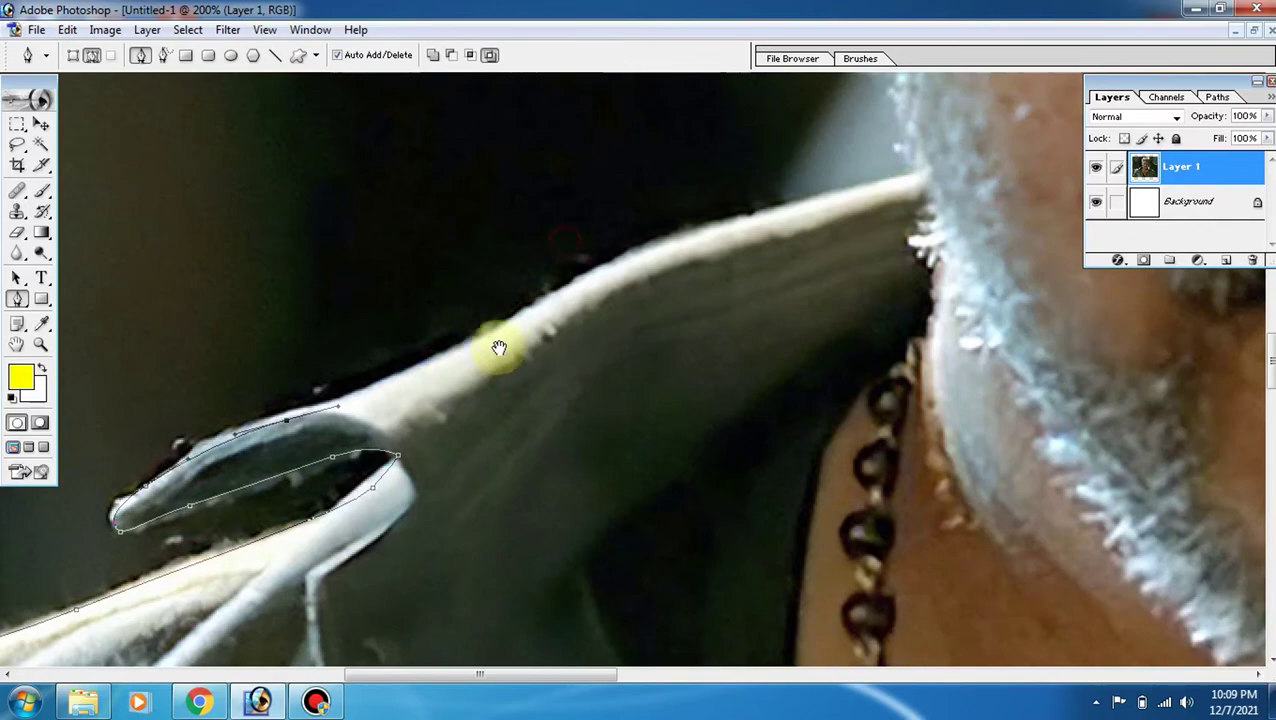
left_click_drag(549, 292, 587, 293)
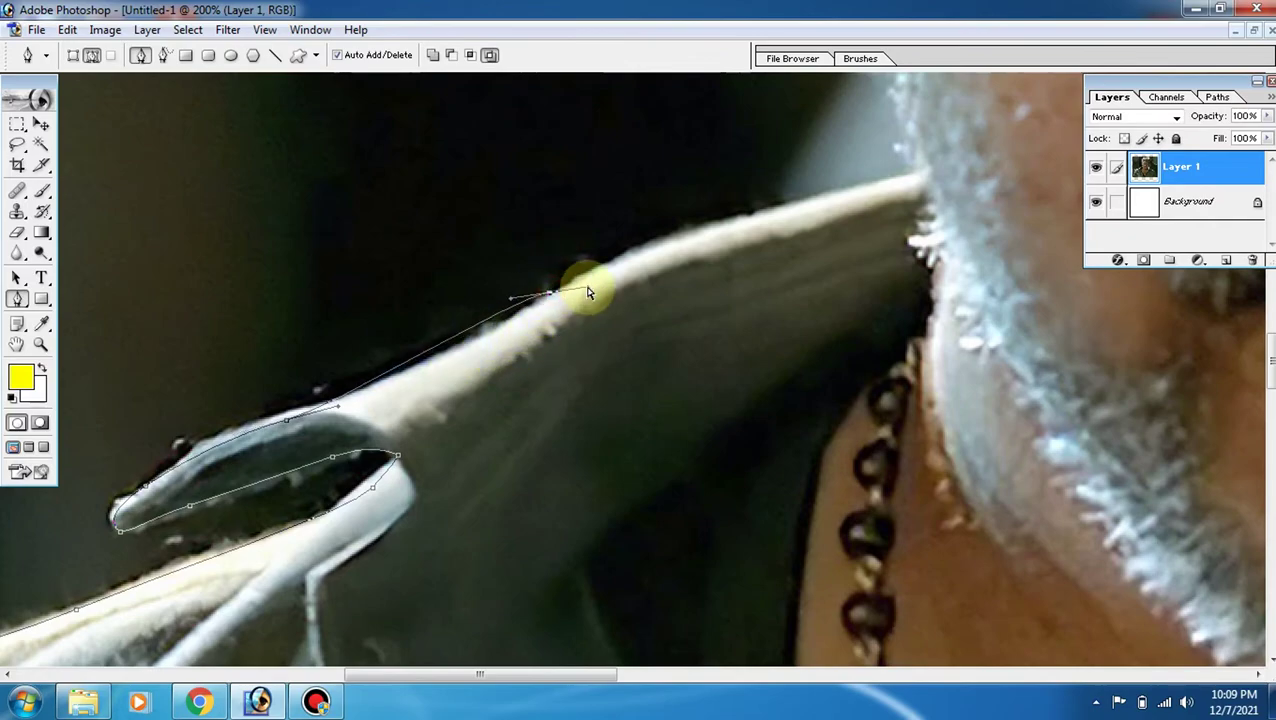
key("ctrl+z")
mouse_move(522, 316)
left_mouse_down()
mouse_move(560, 305)
mouse_move(442, 250)
left_mouse_up()
mouse_move(466, 207)
left_mouse_down()
mouse_move(540, 195)
mouse_move(379, 293)
left_mouse_up()
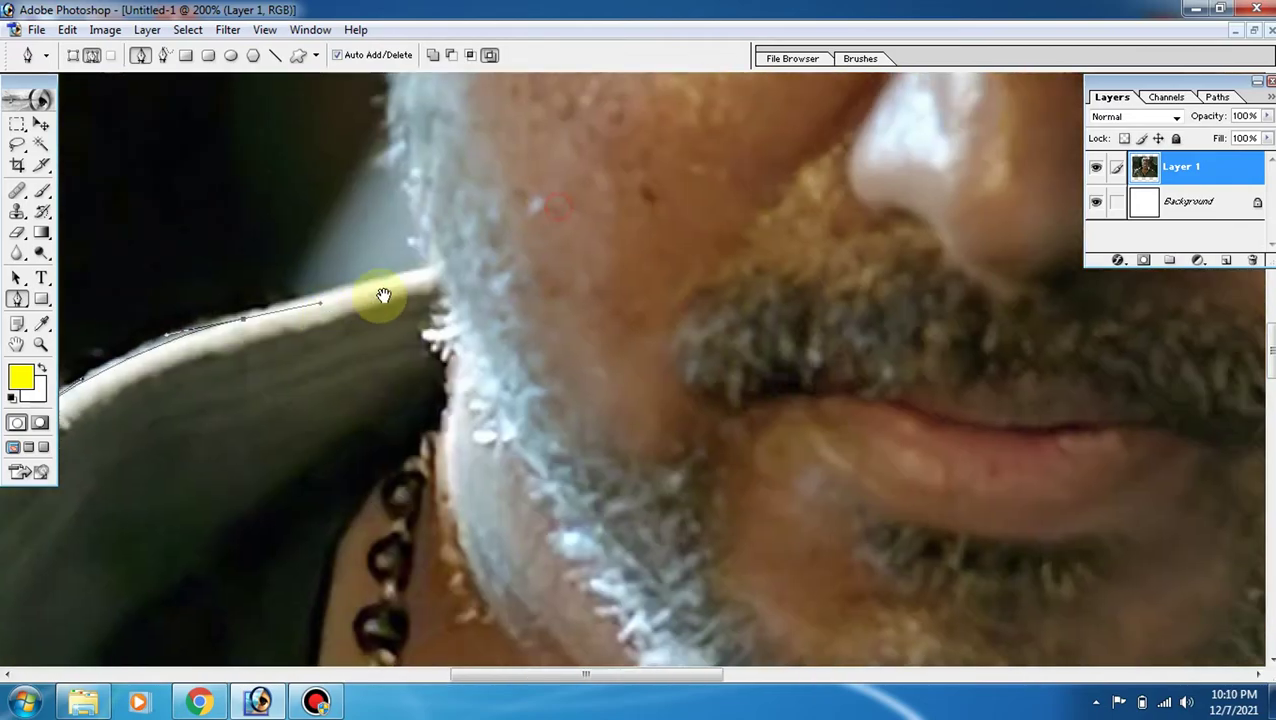
- Continue the path up the ear and along the hair to its top
mouse_move(450, 205)
left_mouse_down()
mouse_move(387, 390)
mouse_move(336, 279)
mouse_move(400, 475)
left_mouse_up()
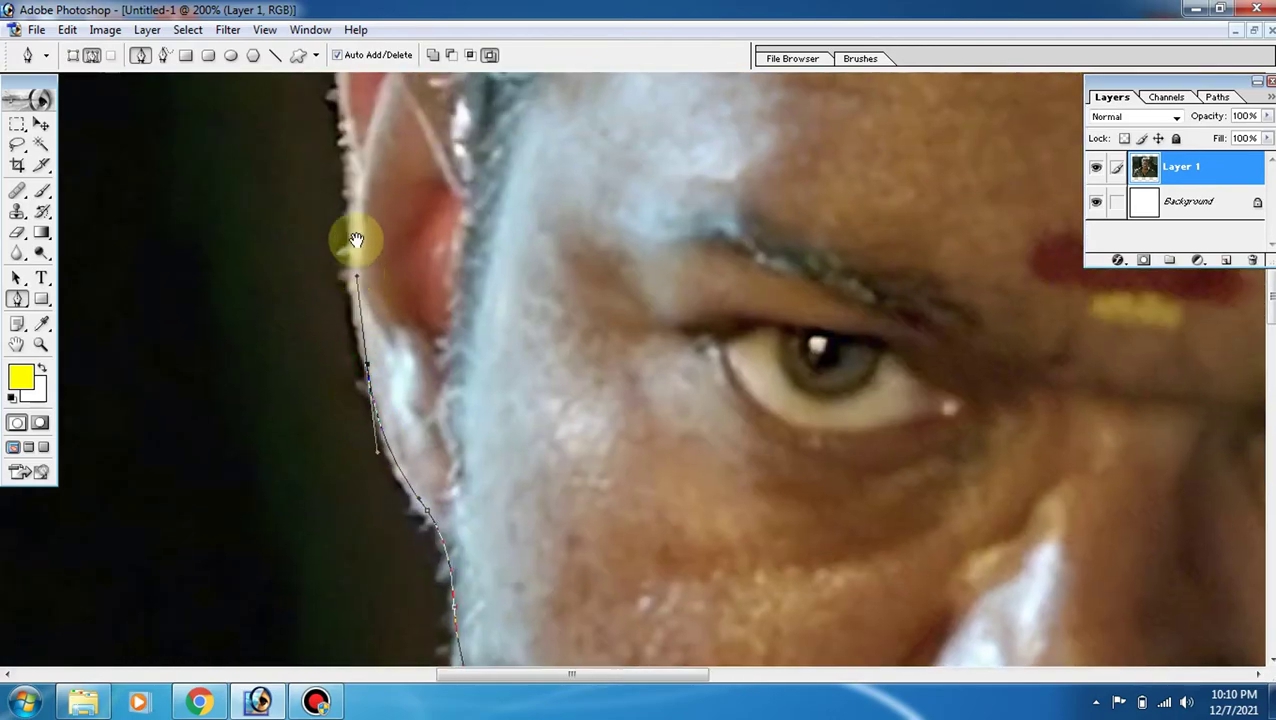
left_click_drag(356, 240, 376, 535)
left_click_drag(370, 370, 368, 290)
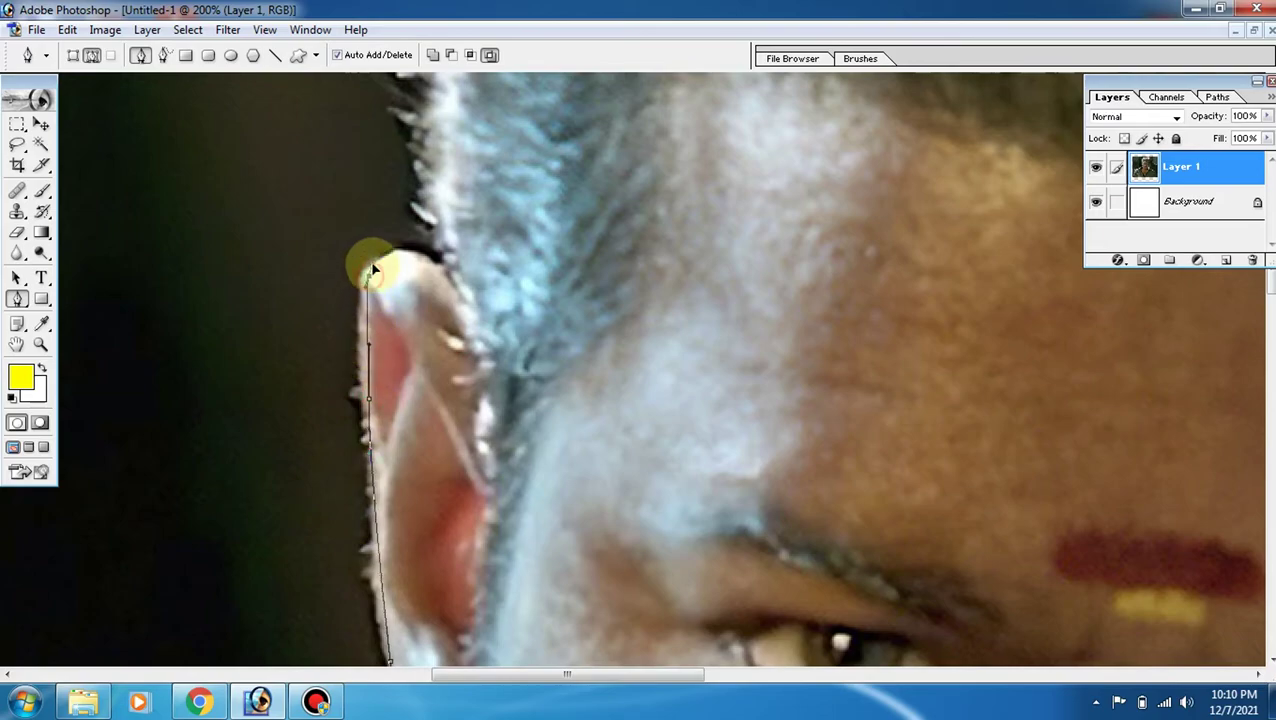
left_click(443, 277)
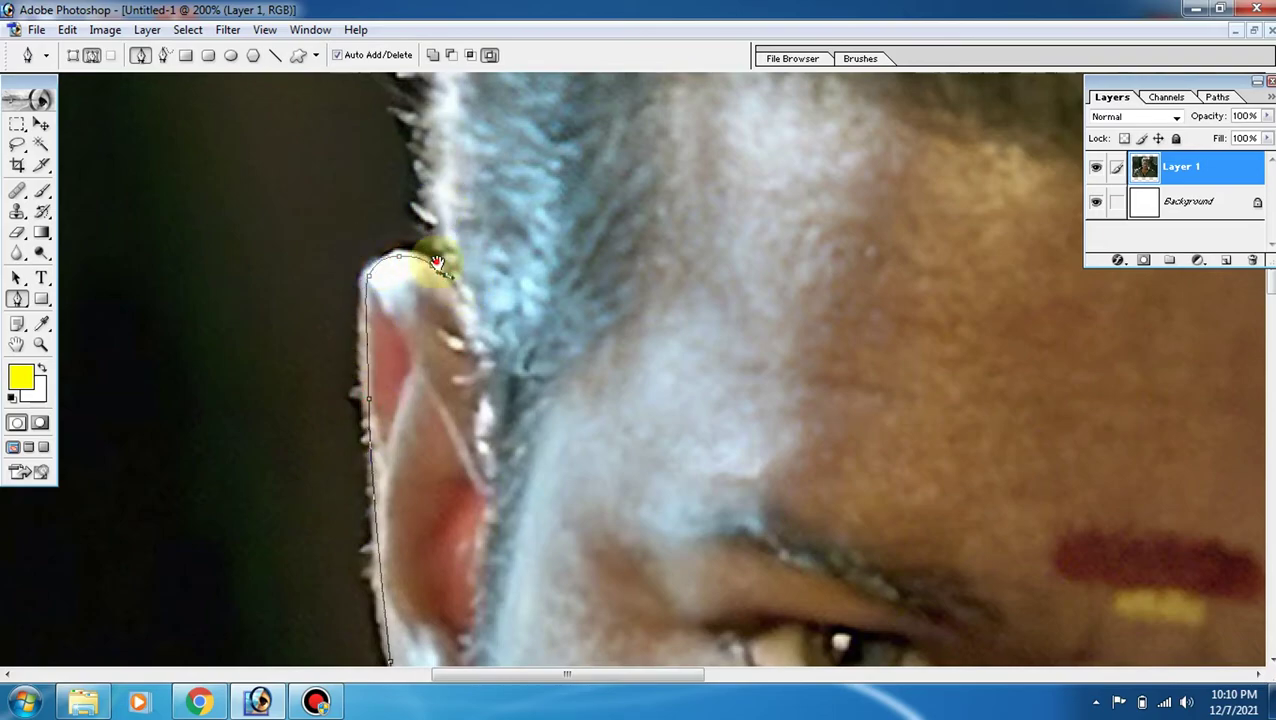
mouse_move(437, 262)
left_mouse_down()
mouse_move(465, 378)
mouse_move(499, 256)
mouse_move(494, 525)
left_mouse_up()
mouse_move(542, 212)
left_mouse_down()
mouse_move(569, 127)
mouse_move(466, 356)
left_mouse_up()
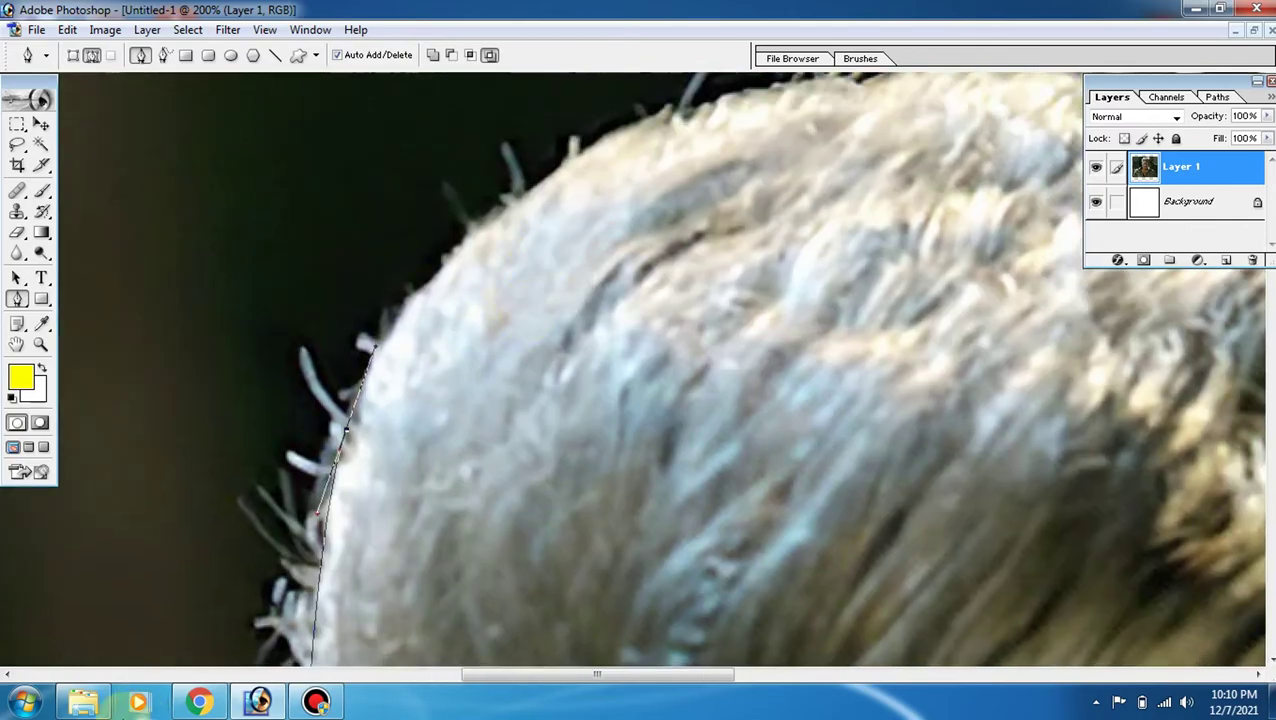
left_click_drag(573, 305, 460, 362)
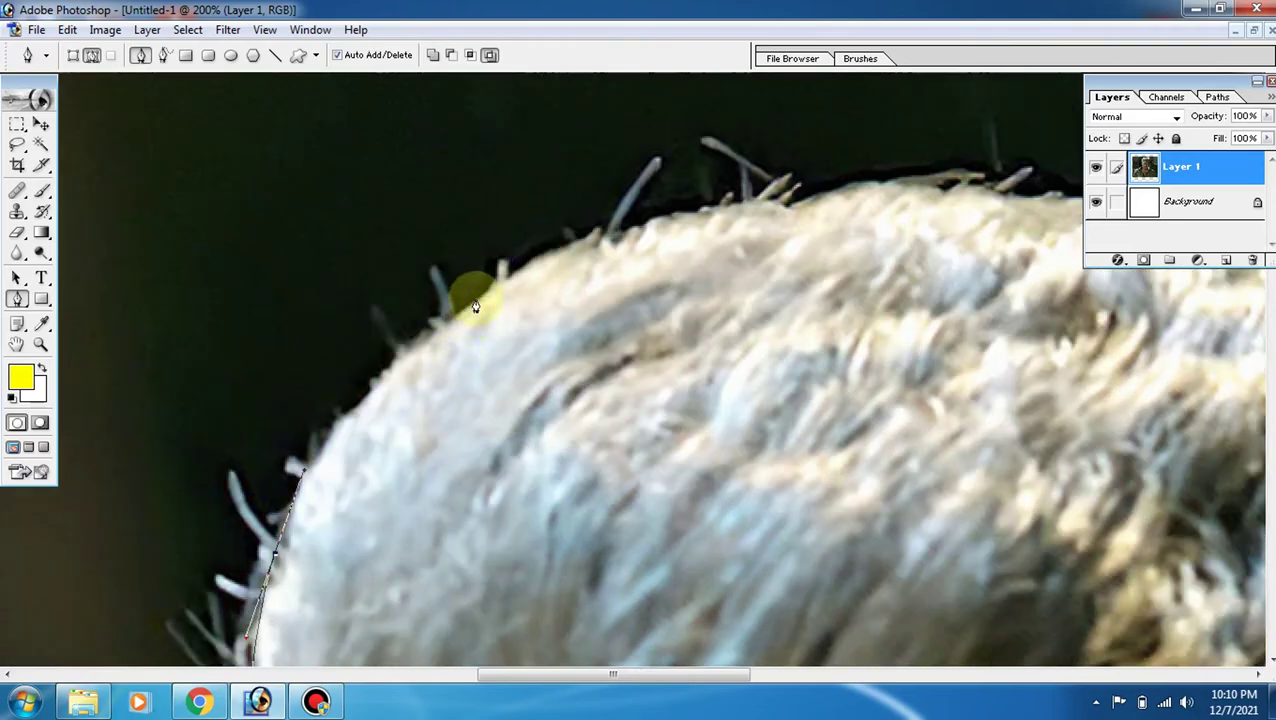
left_click_drag(596, 234, 308, 336)
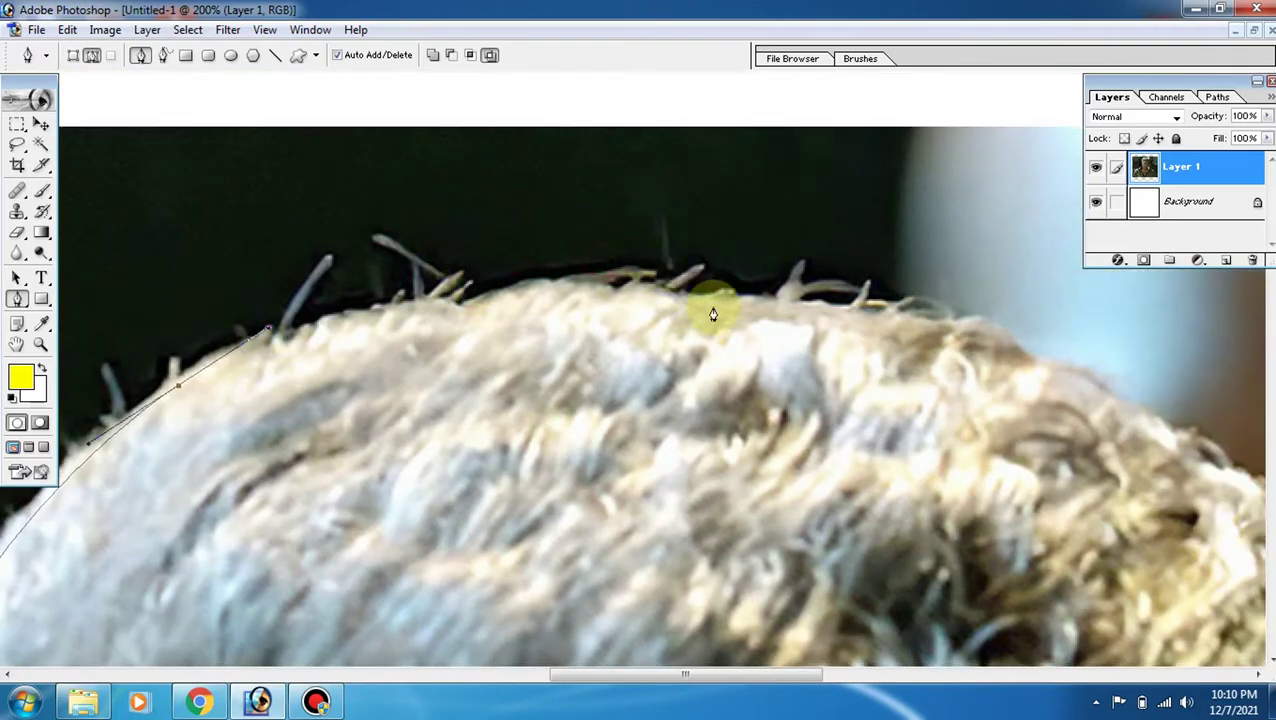
mouse_move(714, 300)
left_mouse_down()
mouse_move(869, 322)
mouse_move(354, 200)
left_mouse_up()
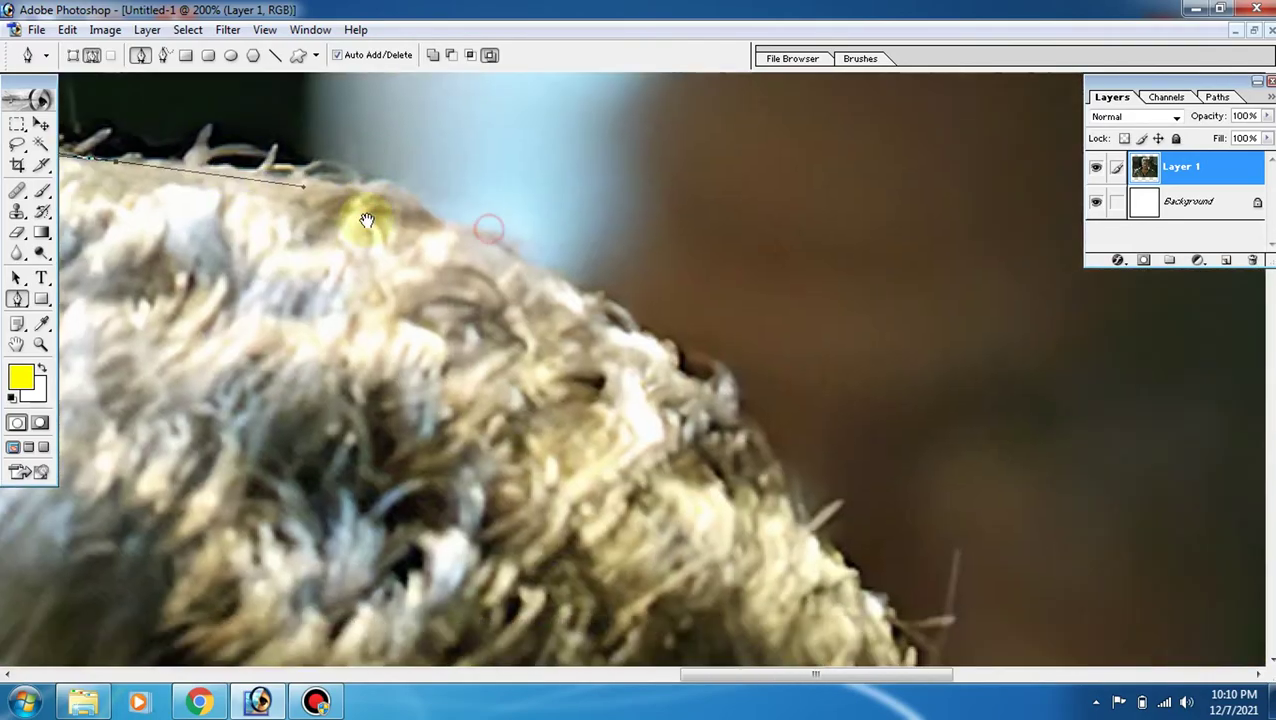
- Curve the path over the crown, down the hair's right side, the far ear and jaw
mouse_move(683, 389)
left_mouse_down()
mouse_move(810, 529)
mouse_move(730, 402)
left_mouse_up()
mouse_move(748, 452)
left_mouse_down()
mouse_move(755, 543)
mouse_move(736, 200)
left_mouse_up()
mouse_move(698, 381)
left_mouse_down()
mouse_move(667, 520)
mouse_move(675, 213)
left_mouse_up()
mouse_move(651, 287)
left_mouse_down()
mouse_move(676, 308)
mouse_move(689, 364)
mouse_move(675, 213)
left_mouse_up()
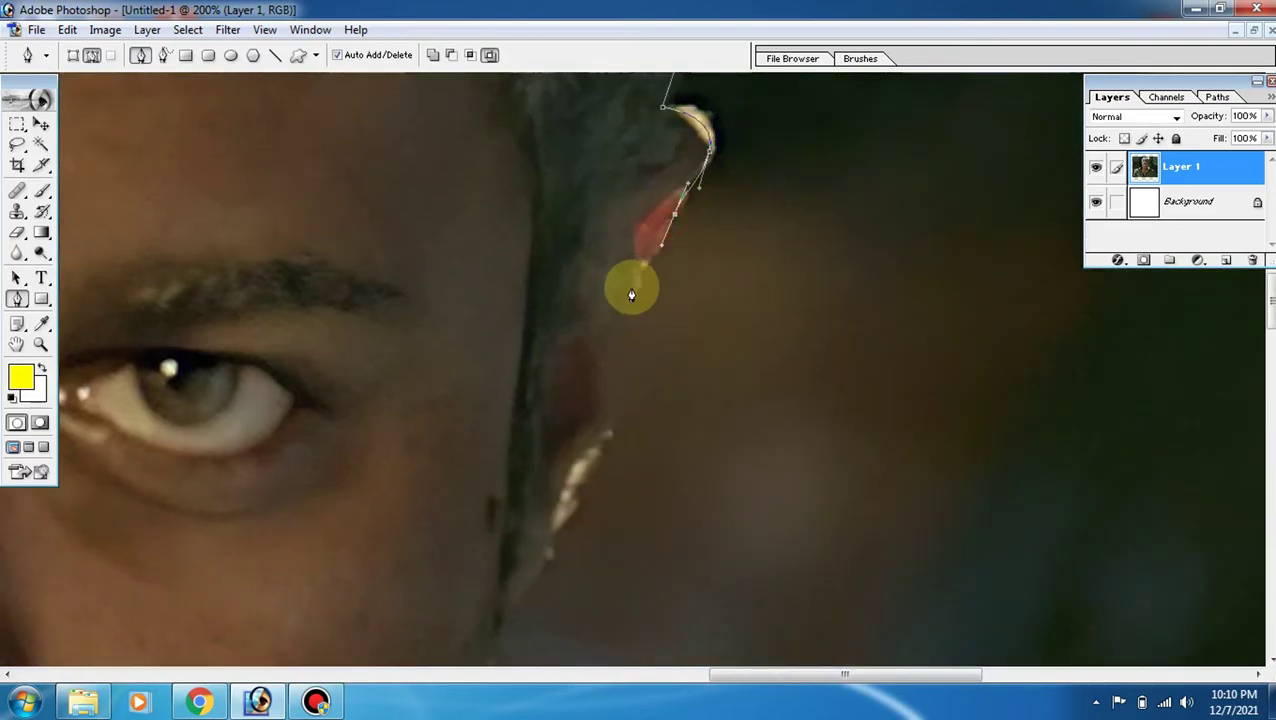
left_click_drag(645, 300, 640, 332)
left_click_drag(604, 402, 622, 253)
mouse_move(558, 368)
left_mouse_down()
mouse_move(550, 396)
mouse_move(590, 205)
mouse_move(556, 257)
left_mouse_up()
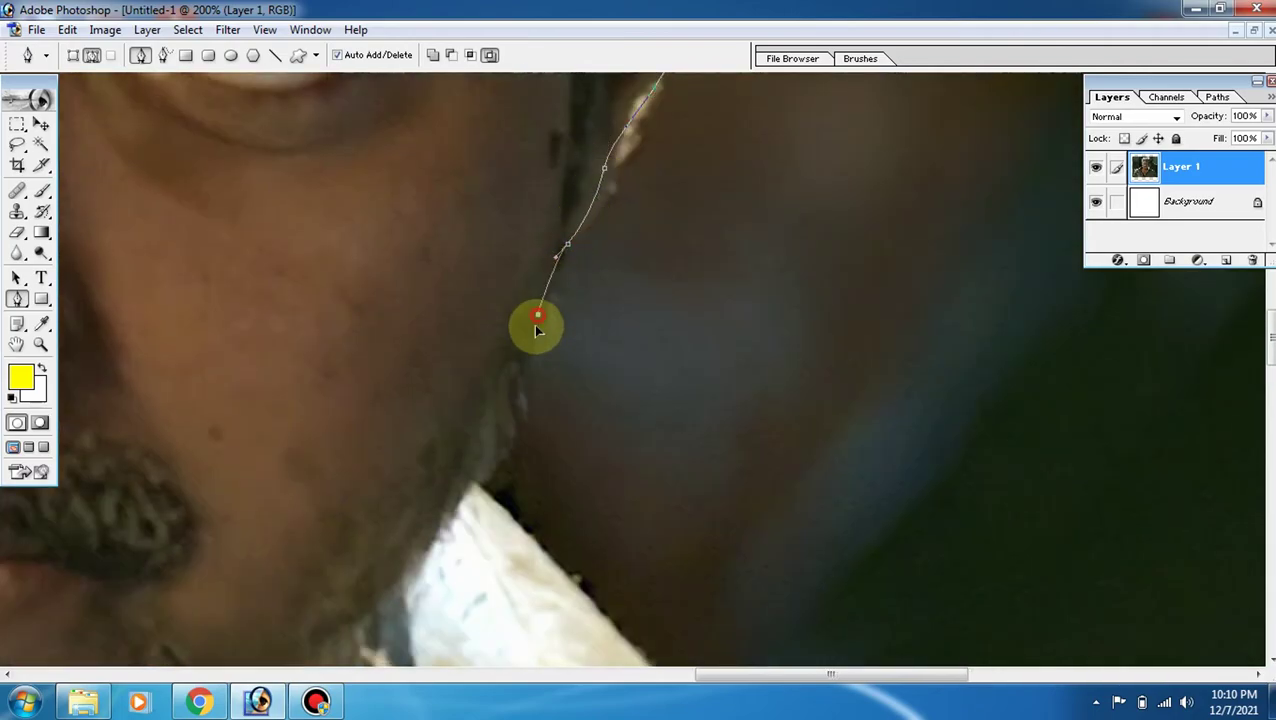
left_click_drag(535, 325, 521, 359)
left_click_drag(516, 496, 566, 296)
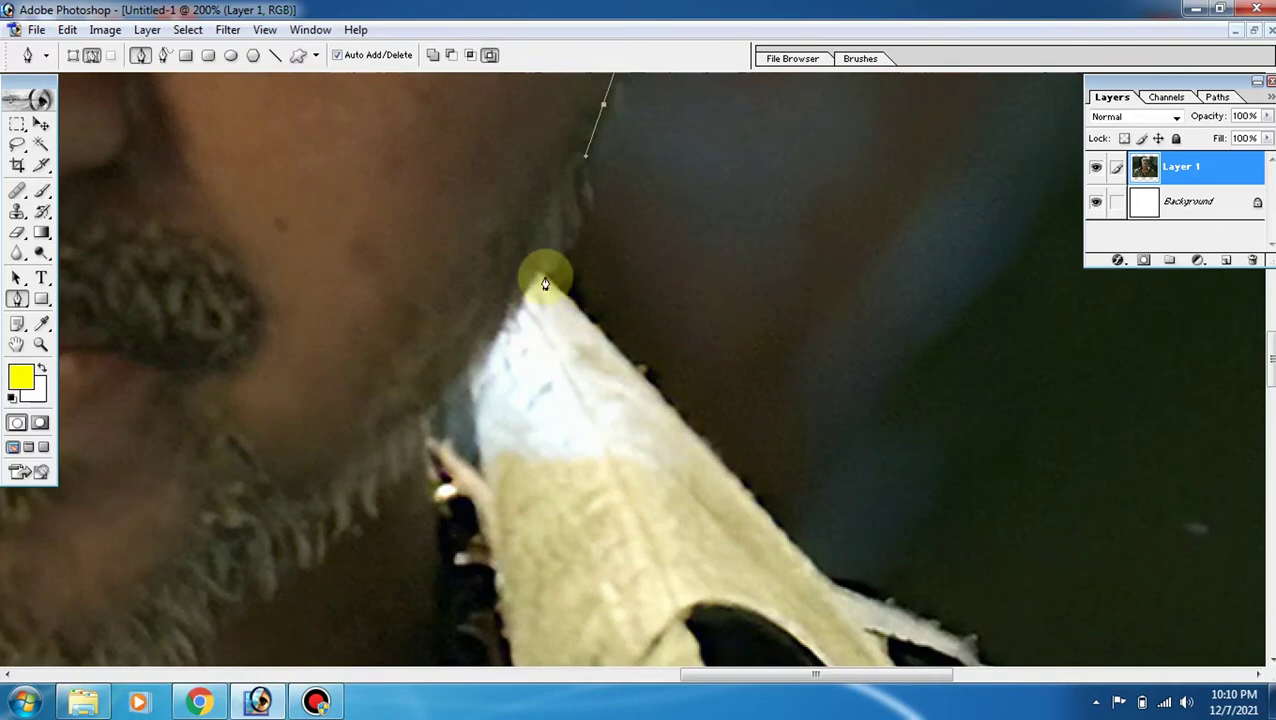
- Follow the right-side collar edge with anchors toward the shoulder
left_click(534, 280)
left_click_drag(543, 340, 325, 240)
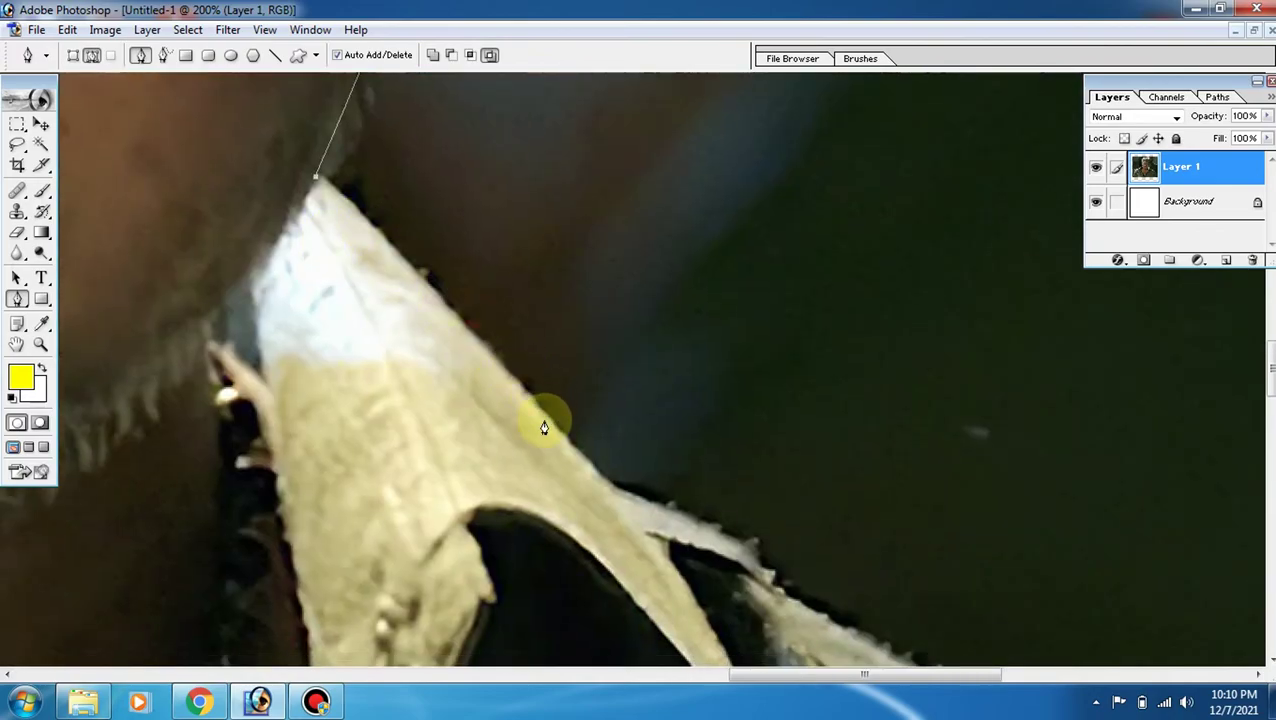
left_click_drag(545, 422, 598, 497)
left_click(662, 518)
left_click(700, 536)
left_click(740, 555)
left_click_drag(783, 578, 541, 370)
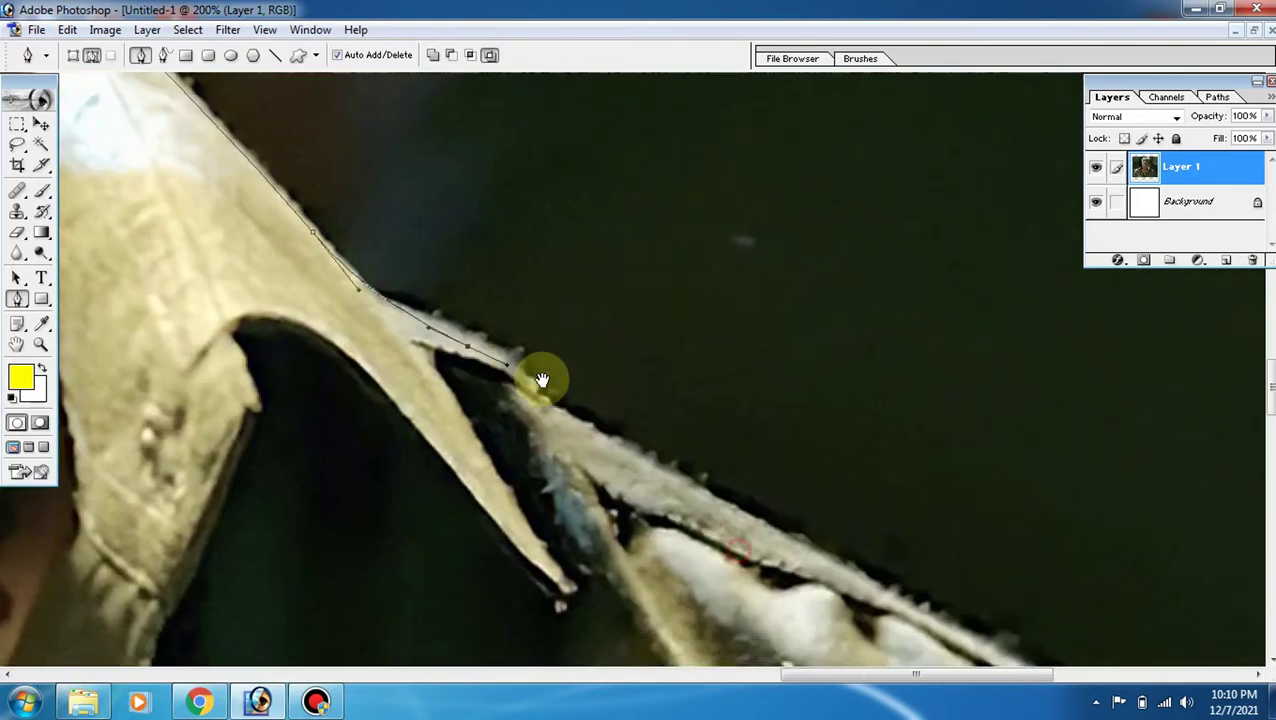
mouse_move(572, 420)
left_mouse_down()
mouse_move(613, 441)
mouse_move(365, 303)
left_mouse_up()
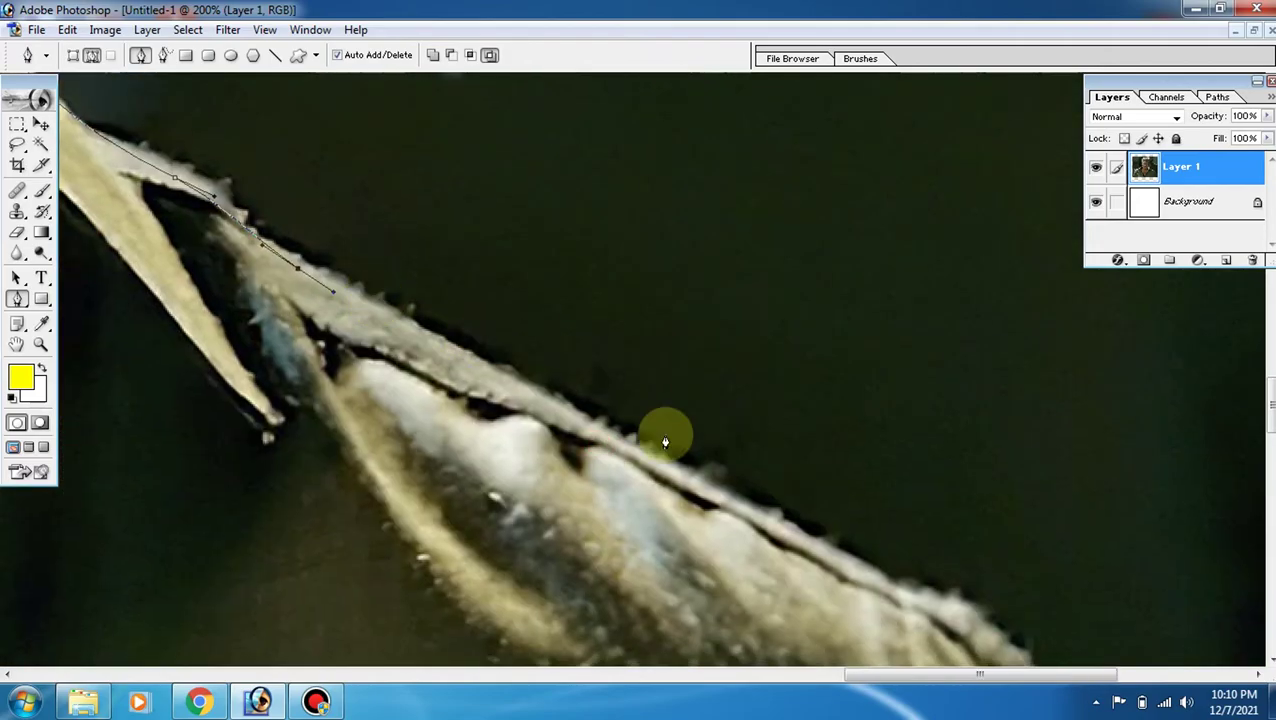
left_click(780, 524)
- Trace down the right shoulder and sleeve past the photo's bottom, then zoom out
left_click_drag(844, 553, 684, 219)
left_click_drag(780, 311, 811, 345)
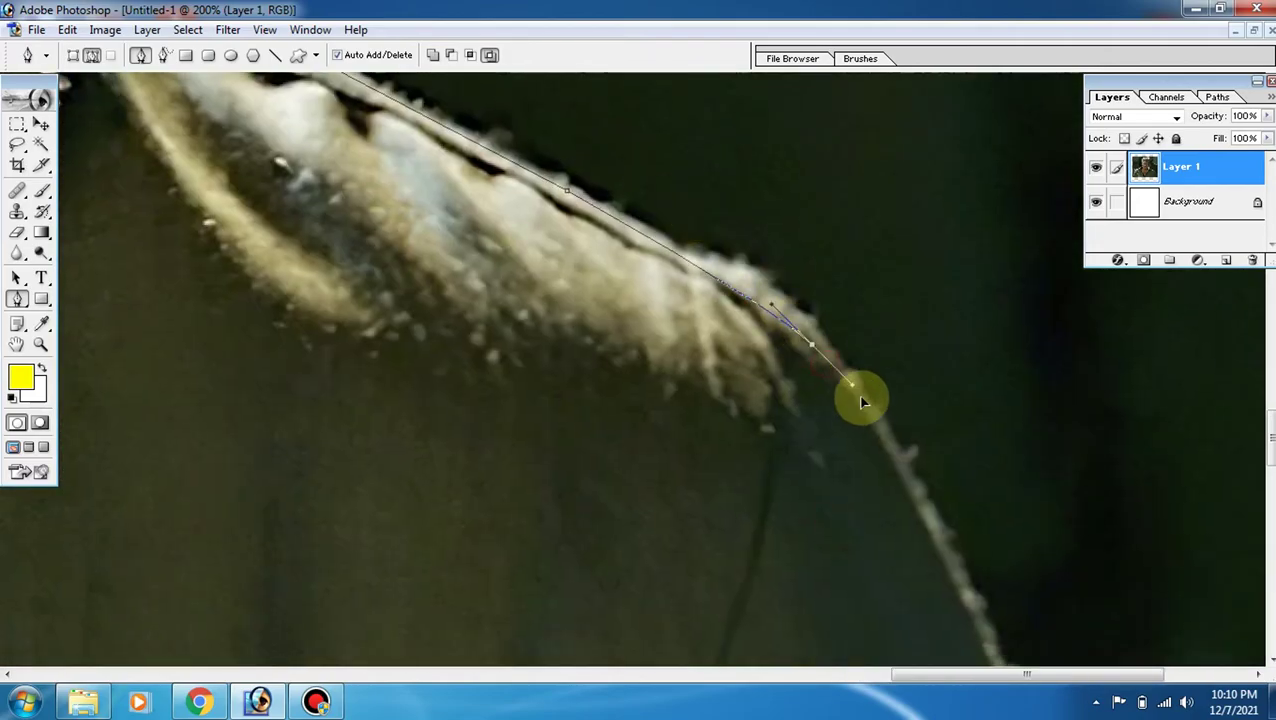
left_click(873, 412)
left_click_drag(907, 463, 724, 271)
mouse_move(818, 505)
left_mouse_down()
mouse_move(843, 608)
mouse_move(797, 205)
left_mouse_up()
mouse_move(870, 390)
left_mouse_down()
mouse_move(857, 313)
mouse_move(867, 495)
left_mouse_up()
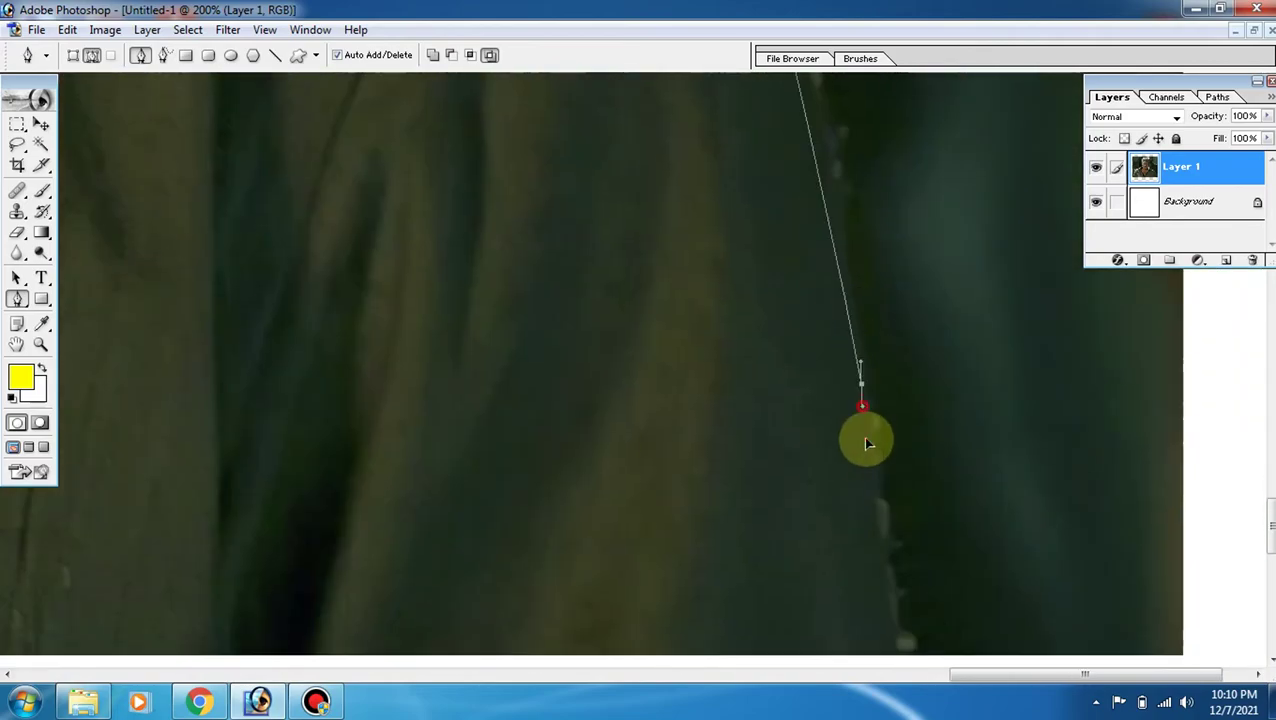
left_click_drag(882, 588, 797, 285)
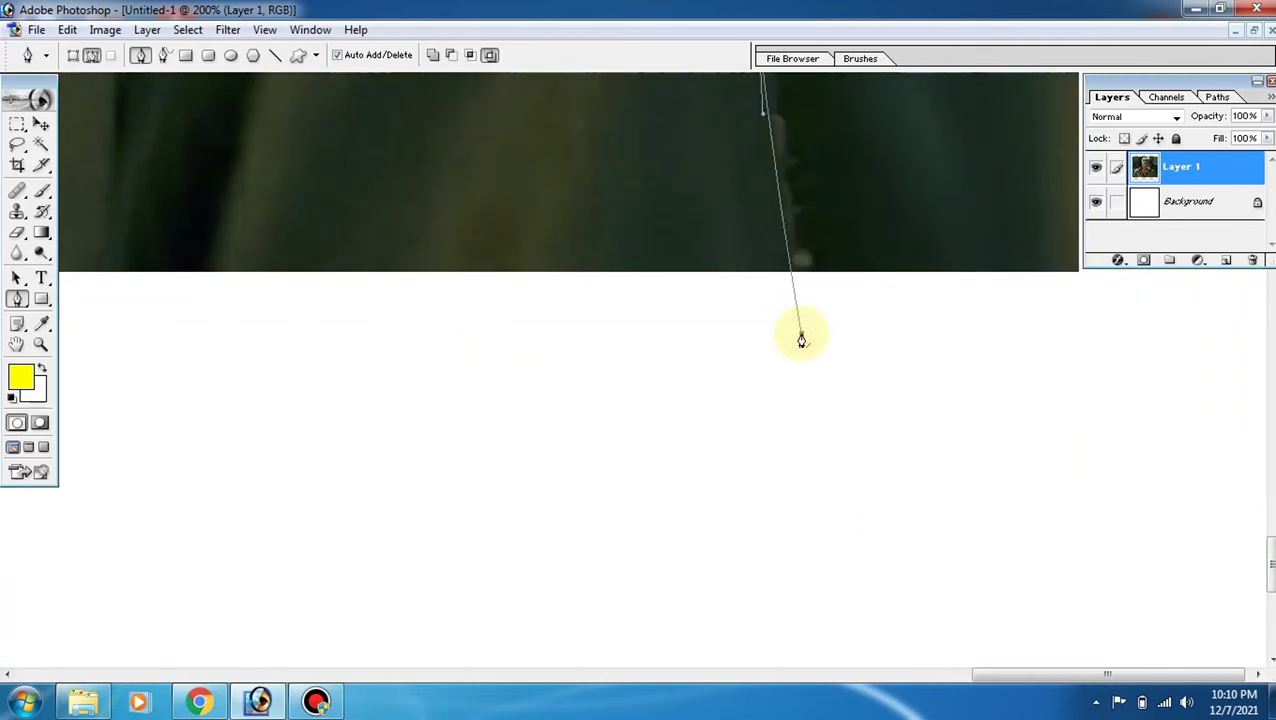
left_click(800, 334)
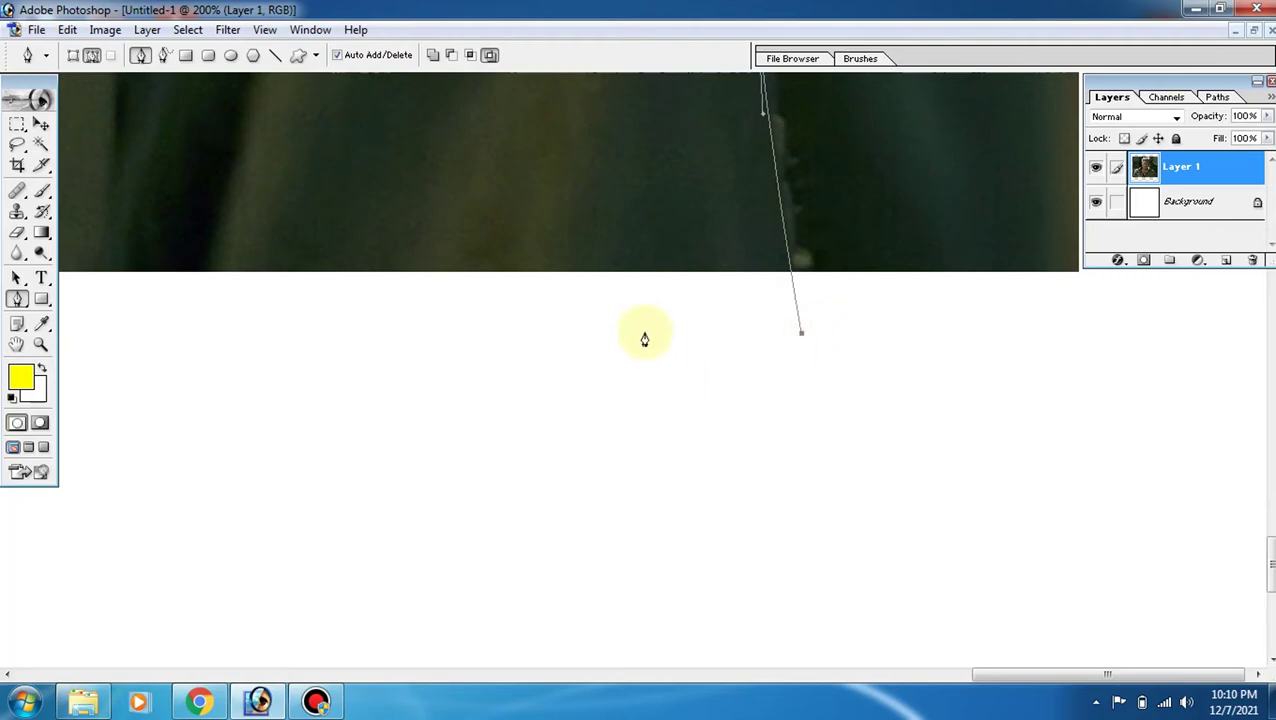
key("ctrl+minus")
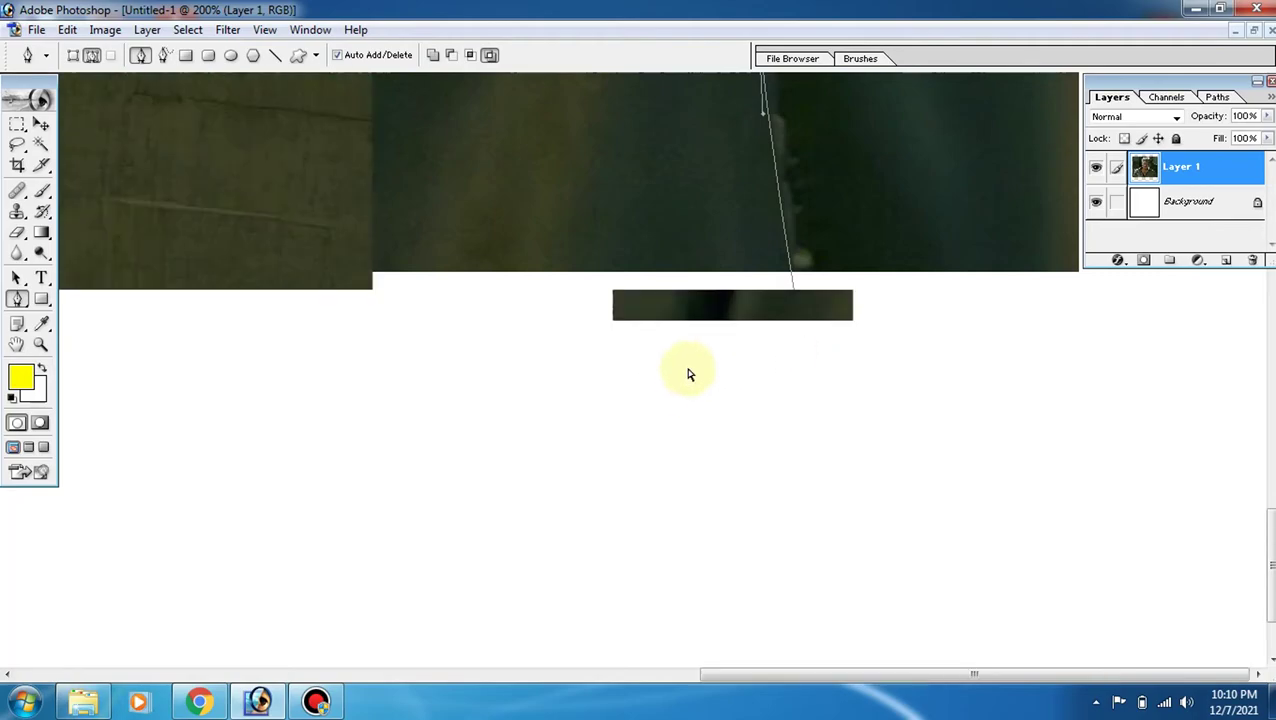
key("ctrl+minus")
key("ctrl+minus")
key("ctrl+minus")
key("ctrl+minus")
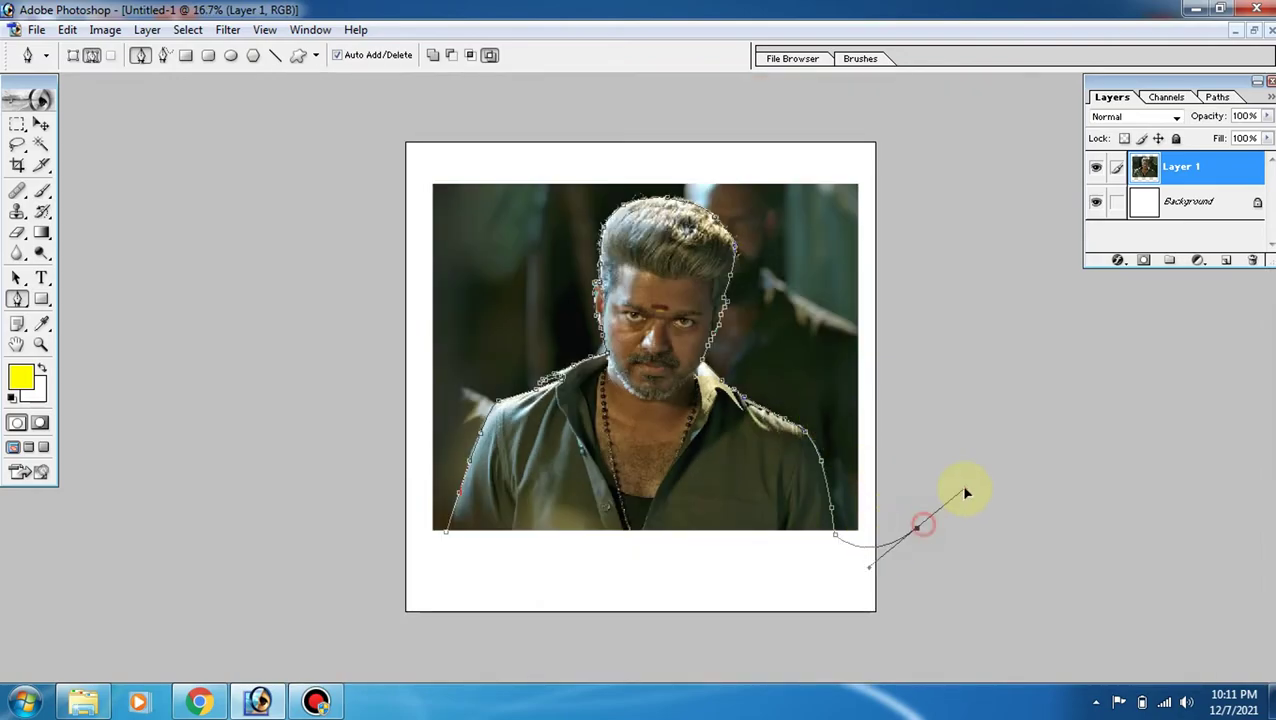
- Close the outline path across the canvas top and down the left side to its start
left_click_drag(772, 144, 707, 148)
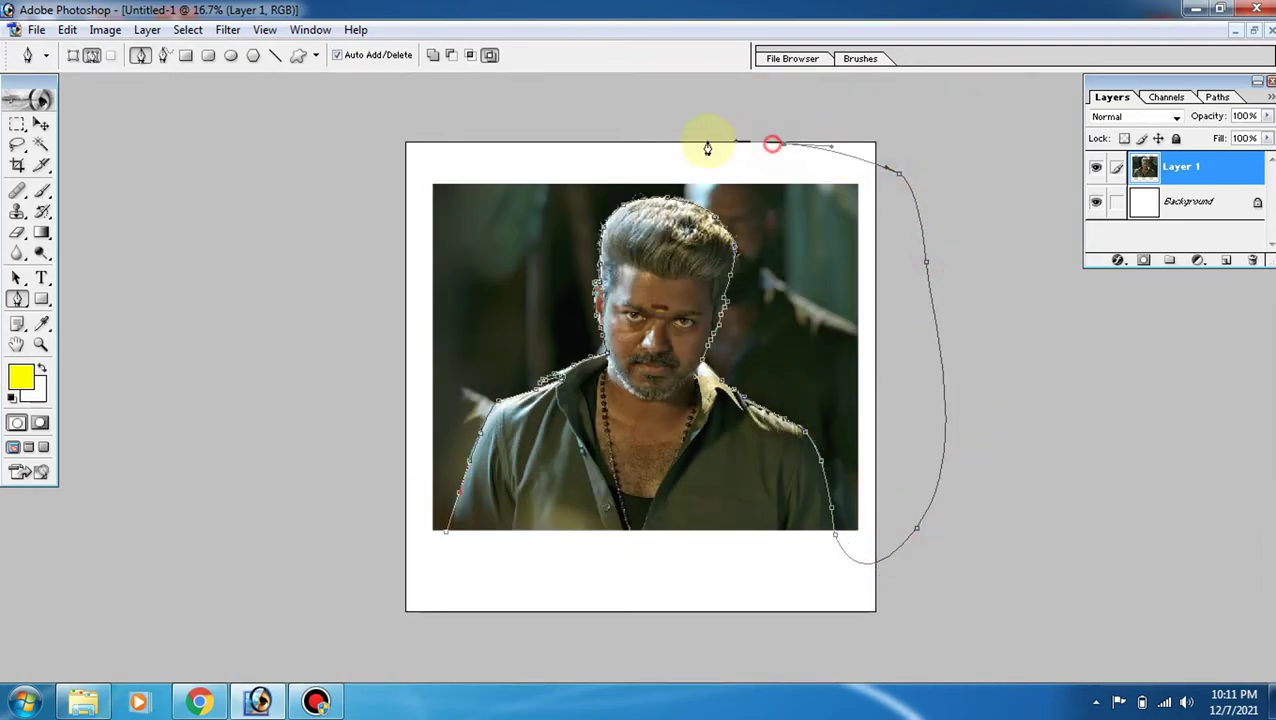
left_click_drag(508, 157, 429, 170)
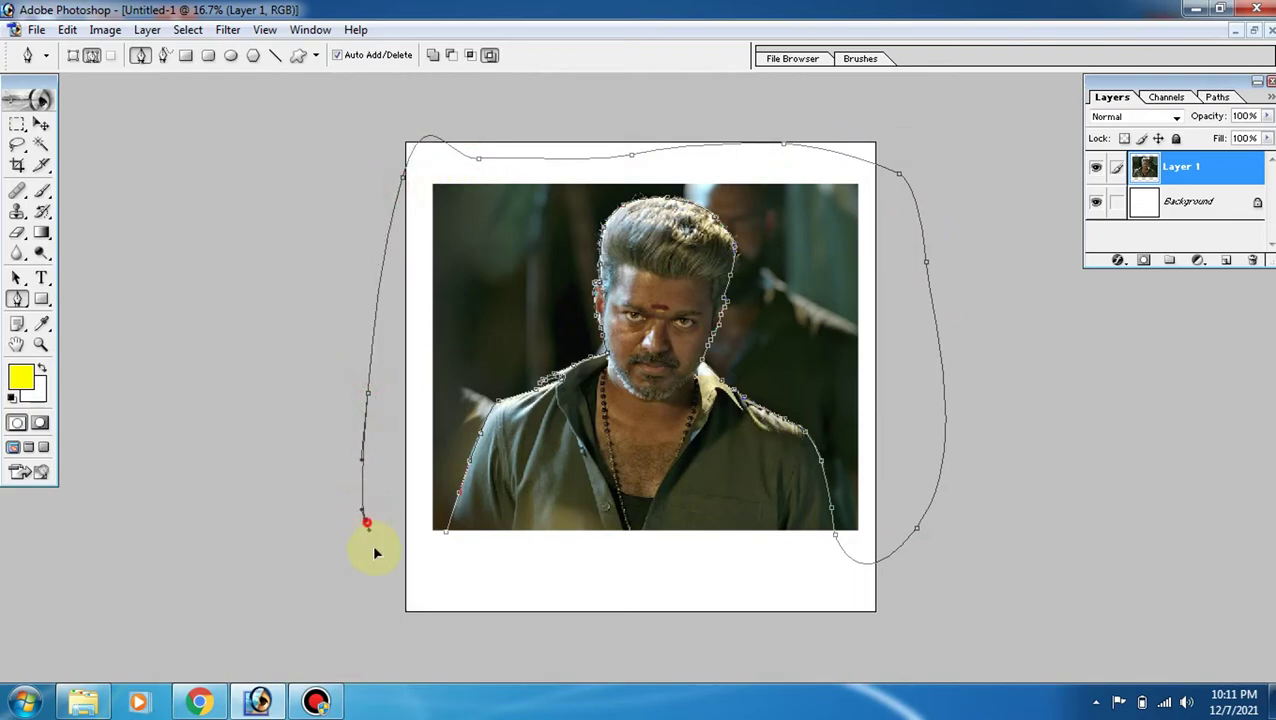
left_click_drag(400, 562, 447, 557)
left_click(446, 540)
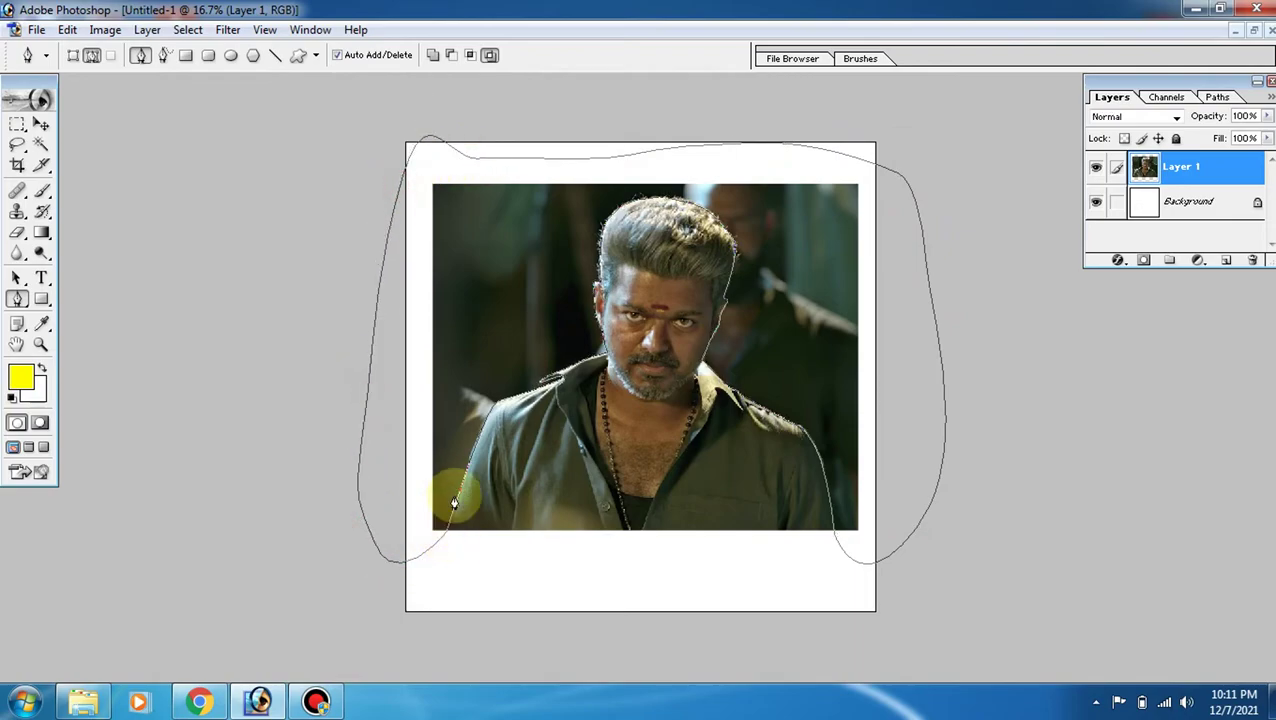
- Convert the path into a feathered selection with Make Selection
right_click(467, 354)
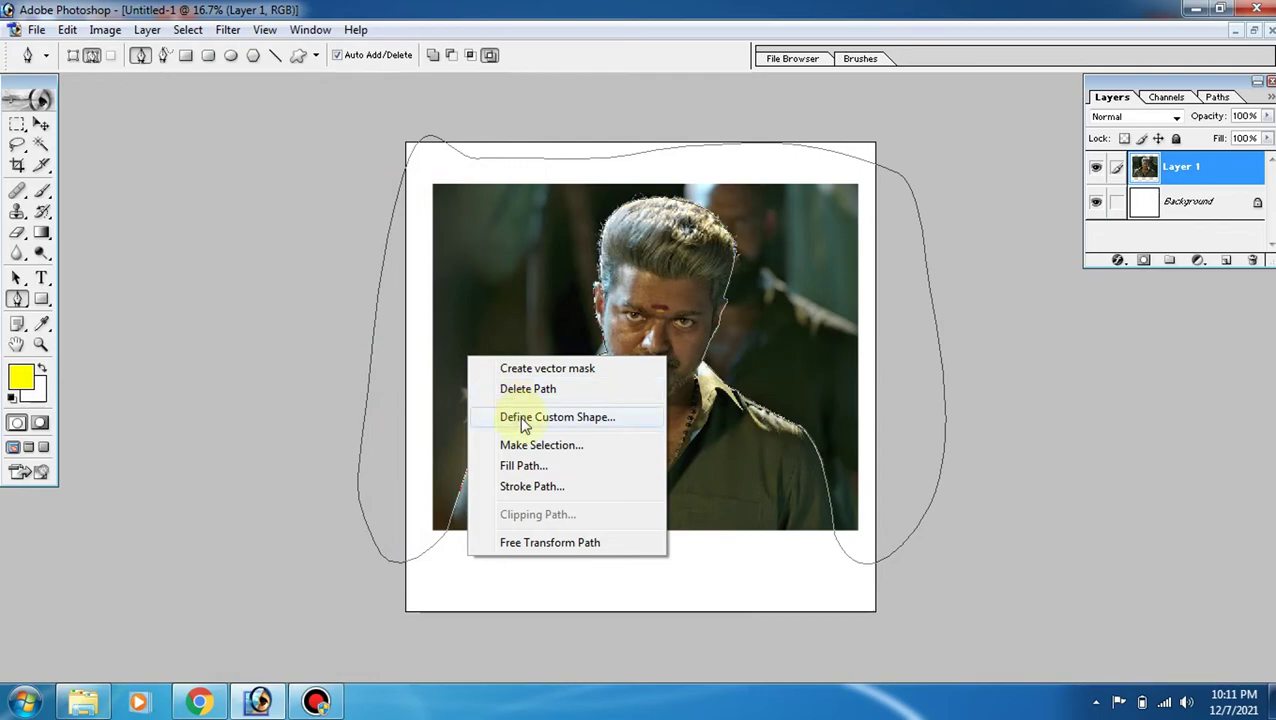
left_click(540, 447)
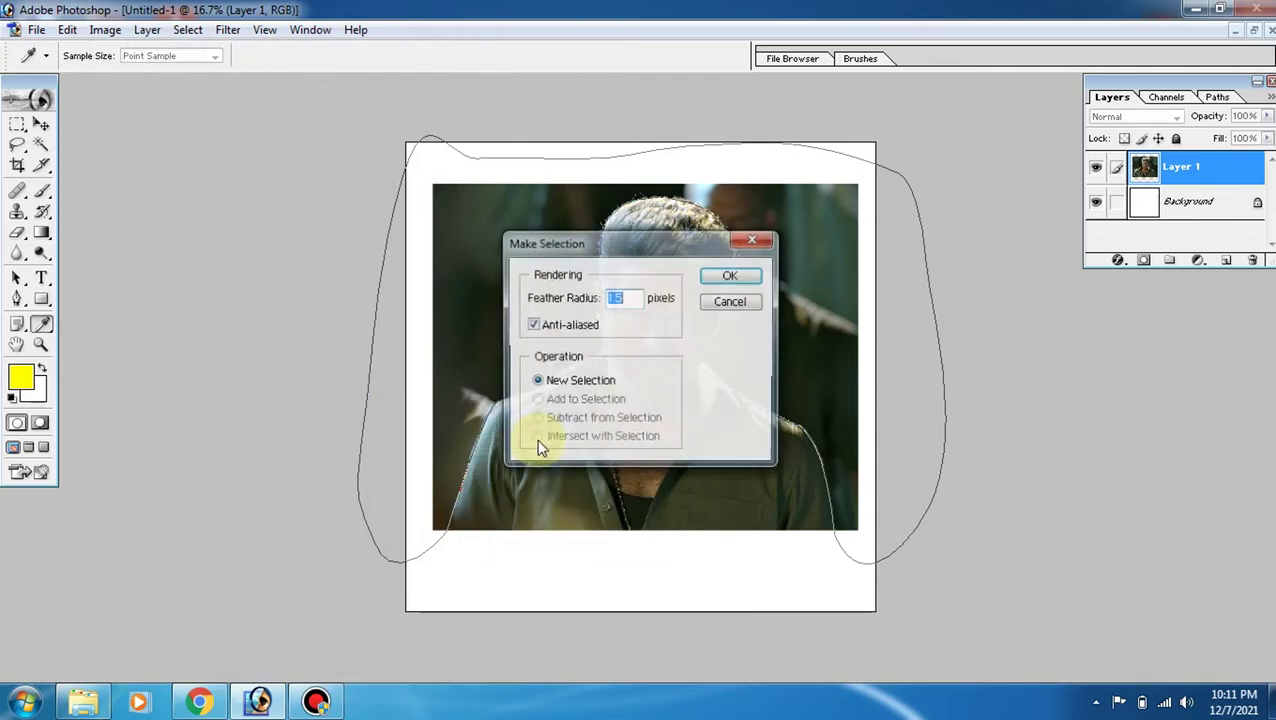
left_click(731, 277)
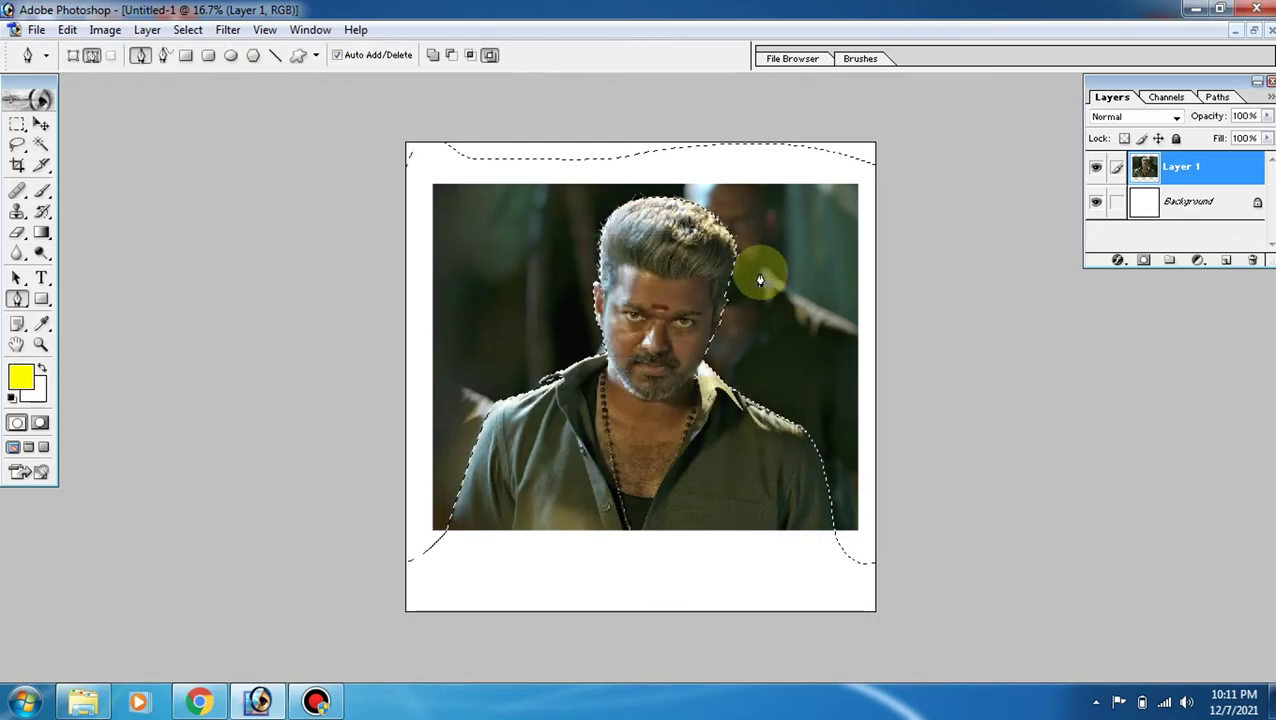
- Delete the selected background around the man, nudge Layer 1, and zoom into the portrait
key("Delete")
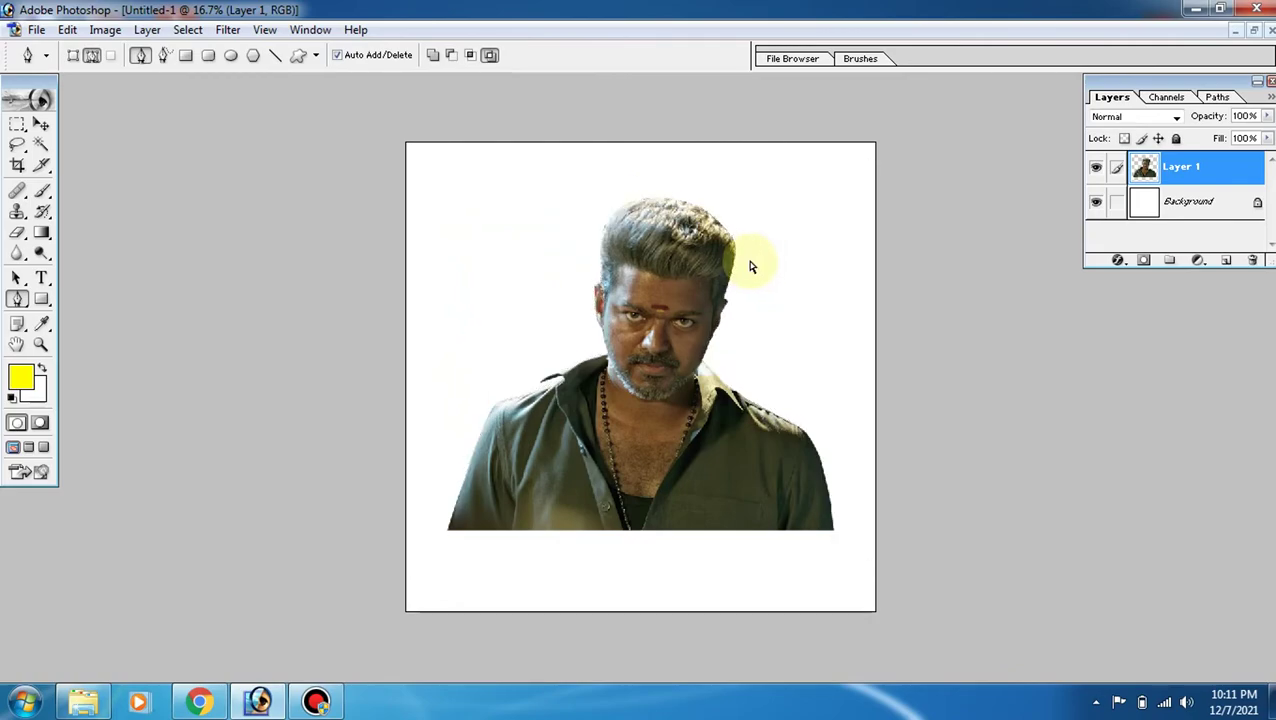
key("v")
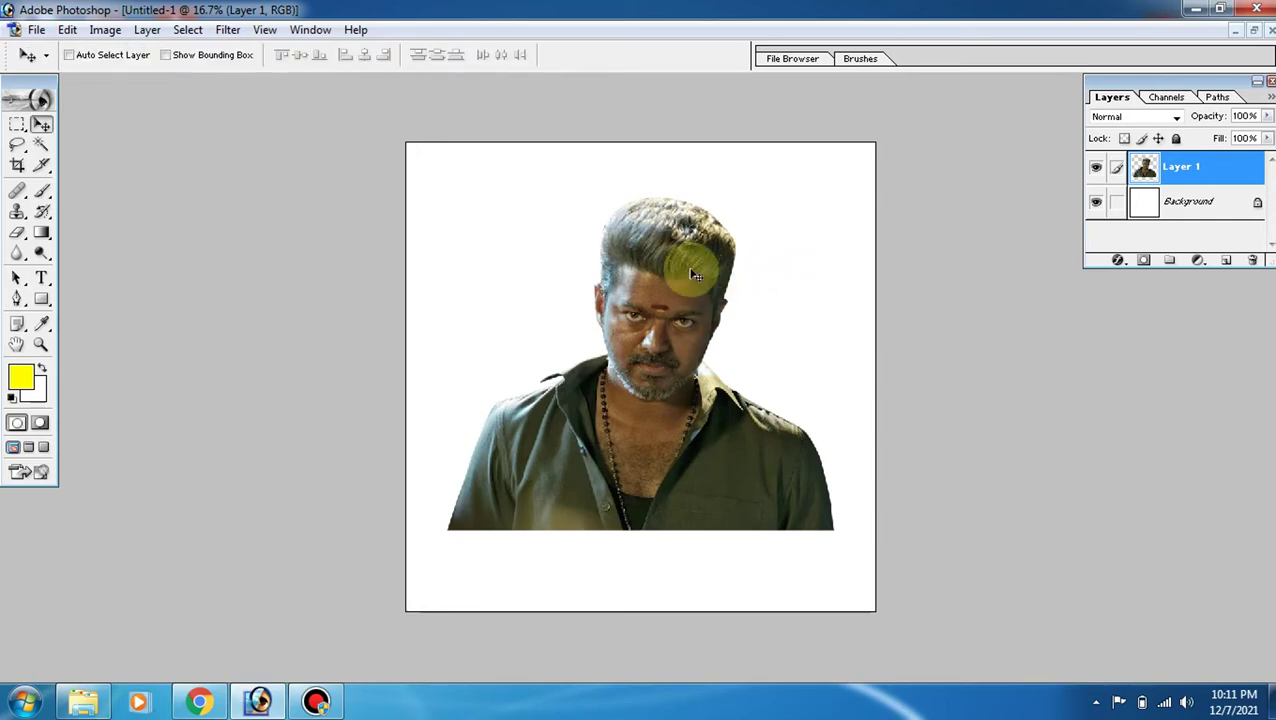
right_click(700, 270)
left_click(701, 284)
left_click_drag(689, 285, 696, 288)
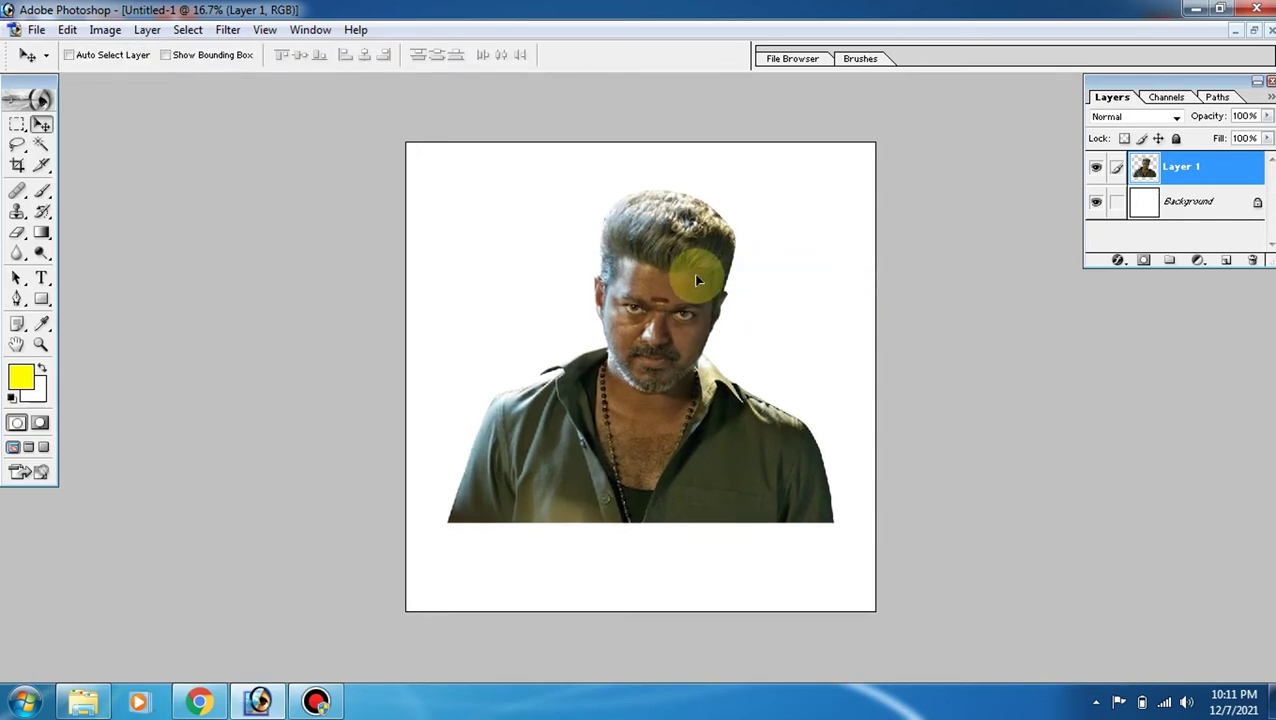
key("z")
left_click(674, 345)
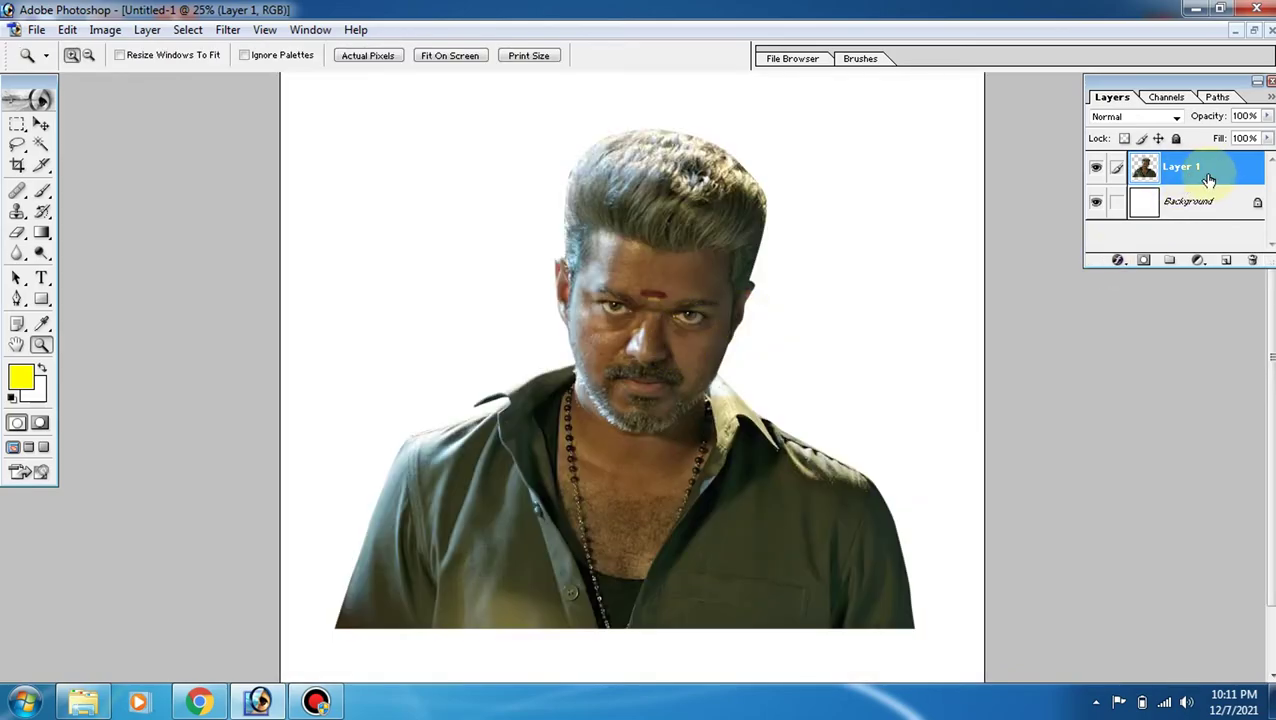
left_click_drag(820, 373, 847, 288)
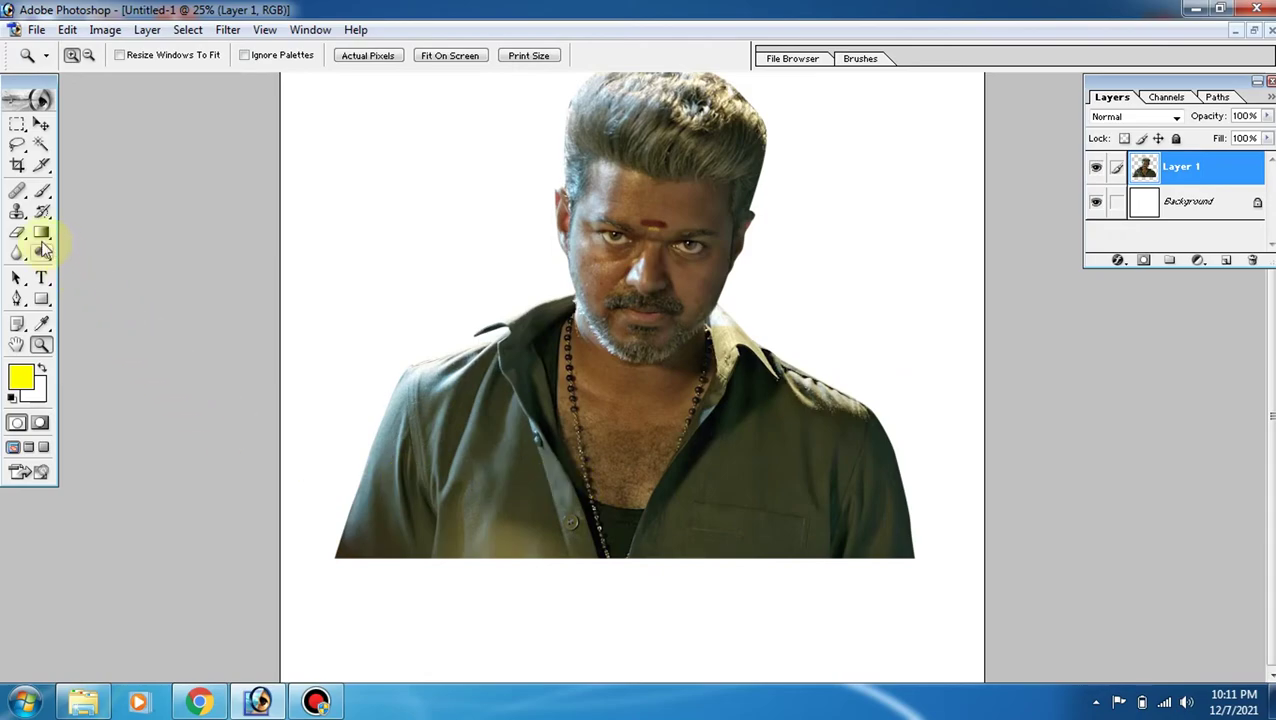
- Select the Eraser with the soft 200 px brush
left_click(19, 233)
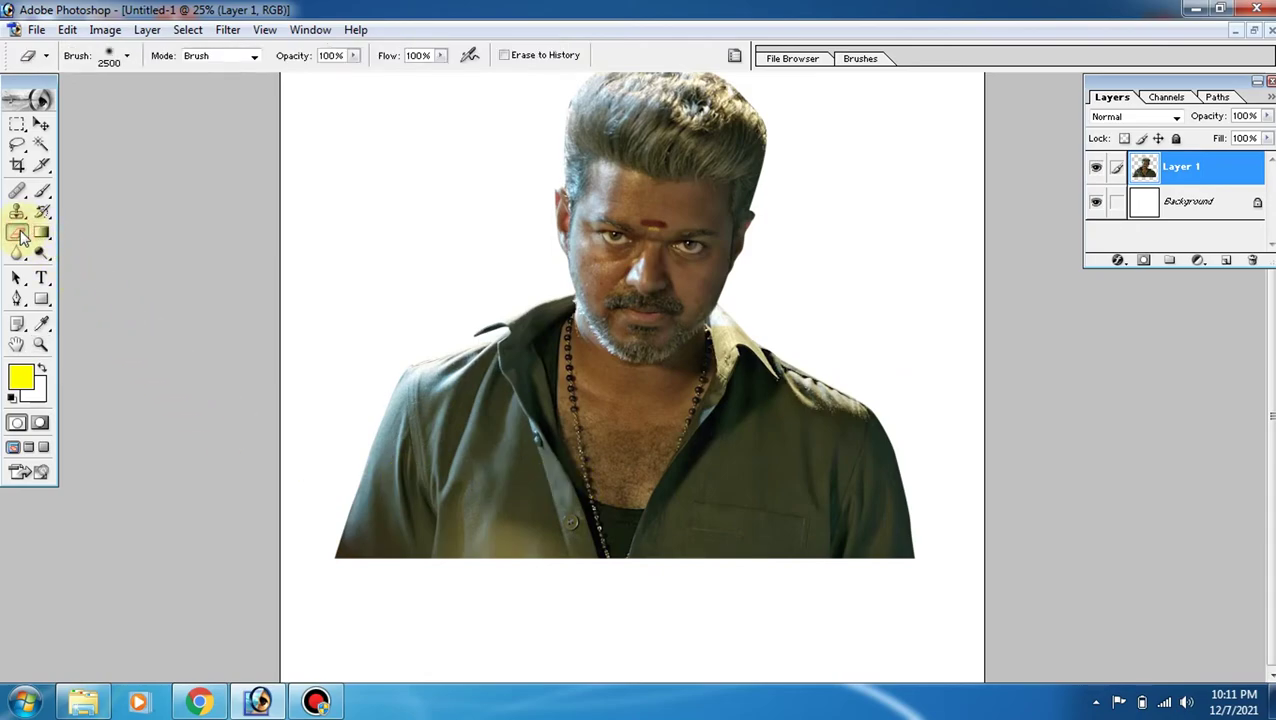
left_click(125, 58)
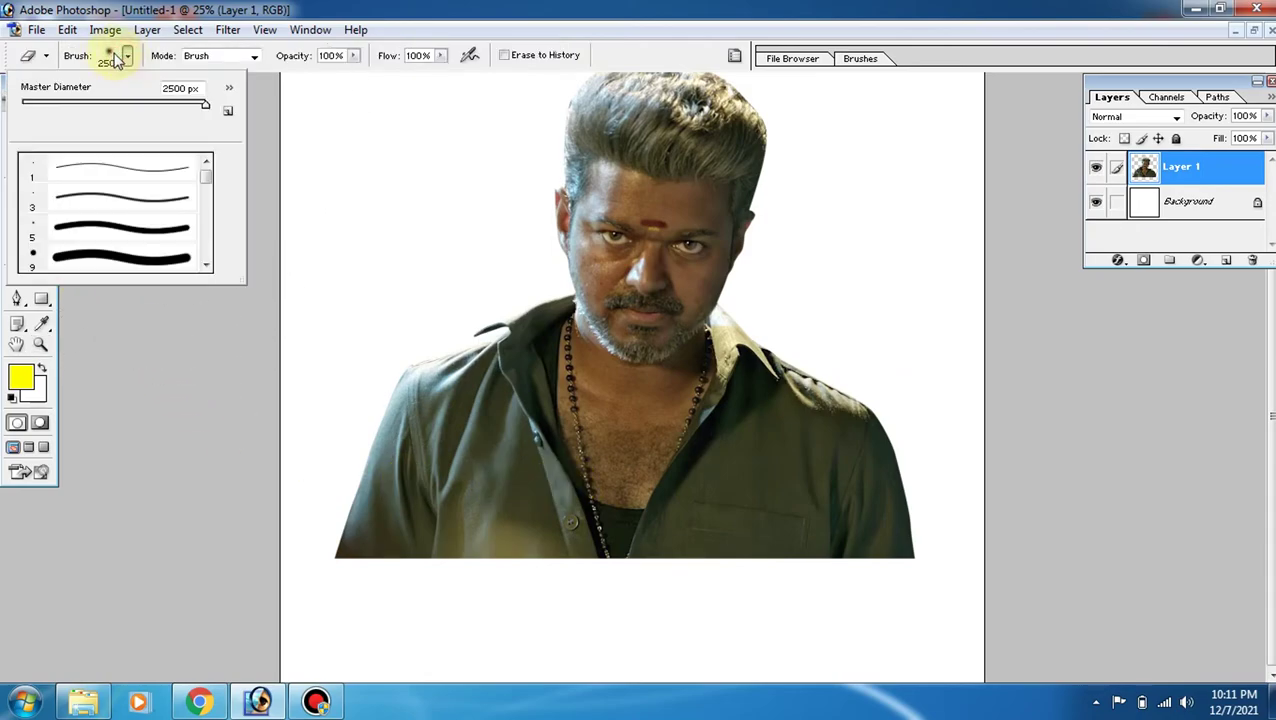
left_click(207, 267)
left_click(207, 267)
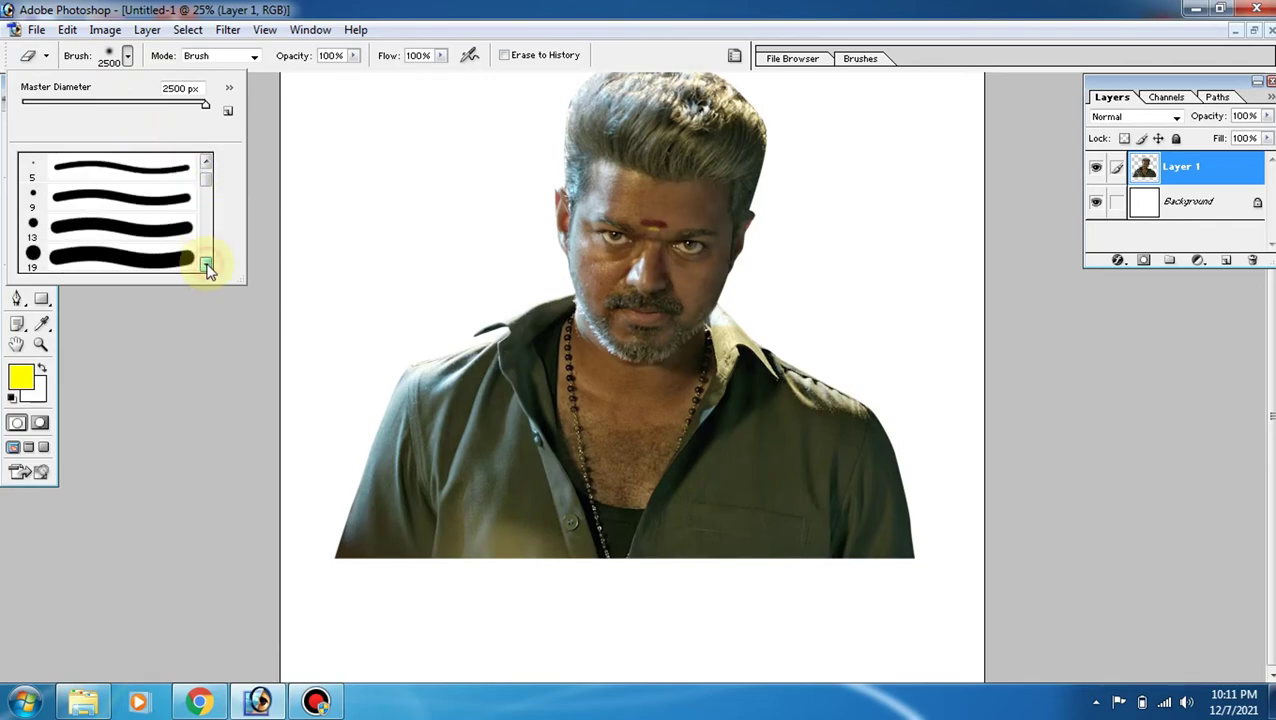
left_click(207, 267)
left_click(207, 267)
left_click(207, 267)
left_click(207, 267)
left_click(207, 267)
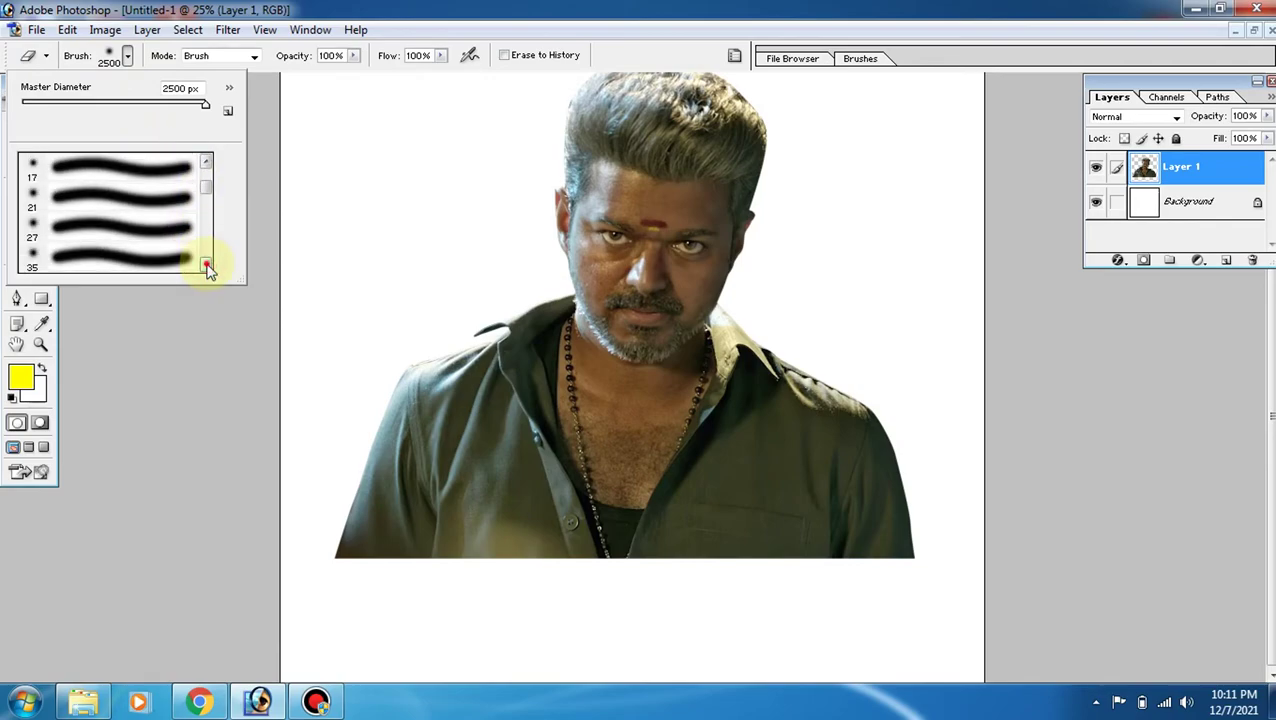
left_click(207, 267)
left_click(207, 267)
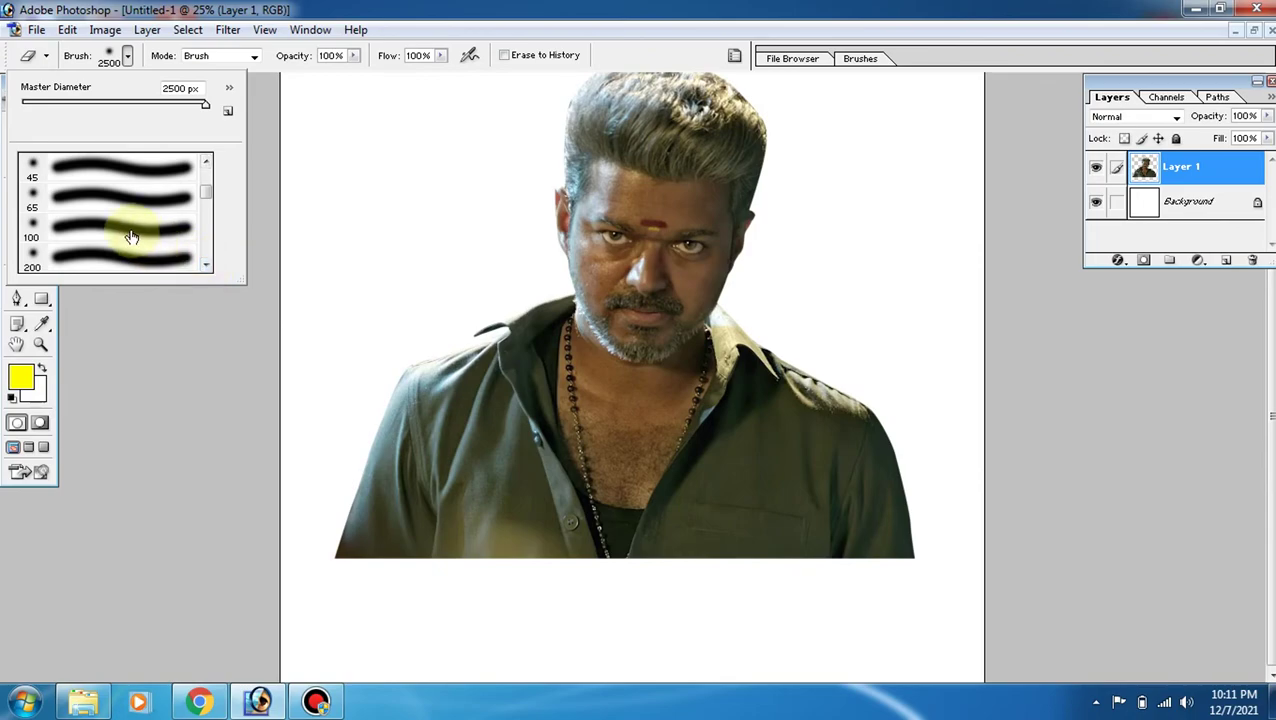
left_click(131, 255)
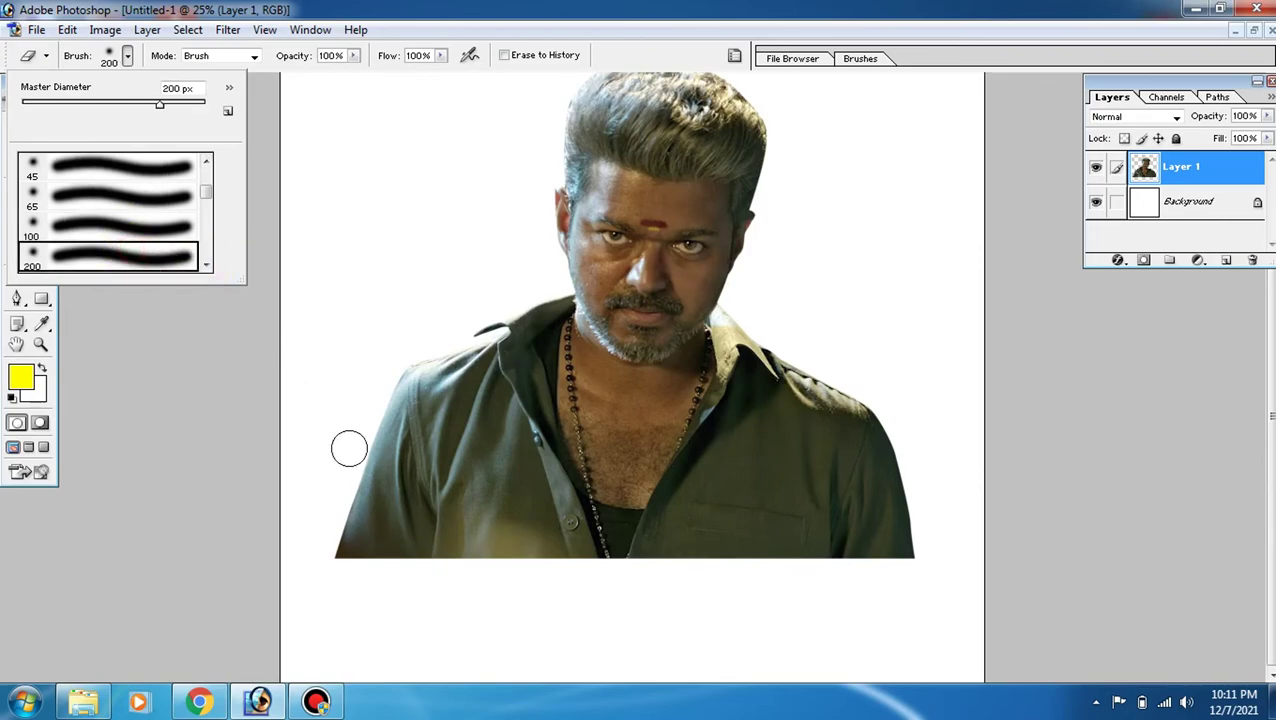
left_click(316, 451)
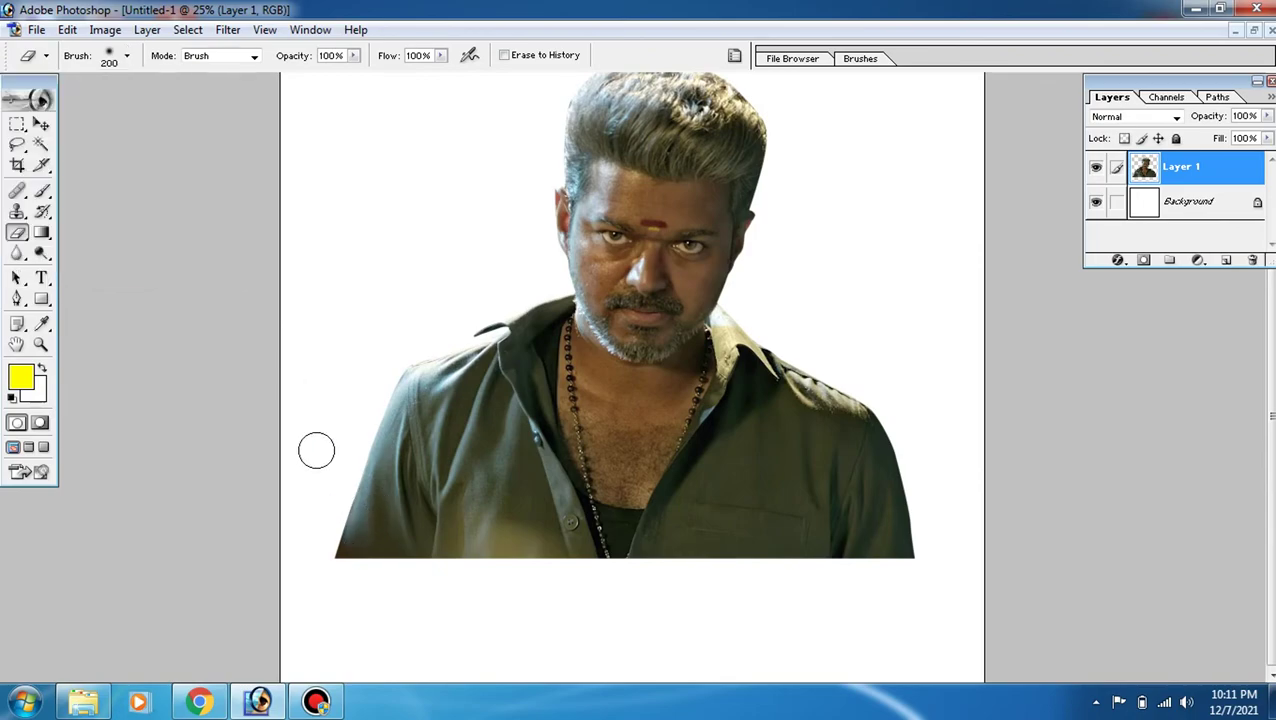
- Resize the eraser to 800 px, sweep it along the portrait's bottom edge, and zoom out
key("bracketright")
key("bracketright")
key("bracketright")
key("bracketleft")
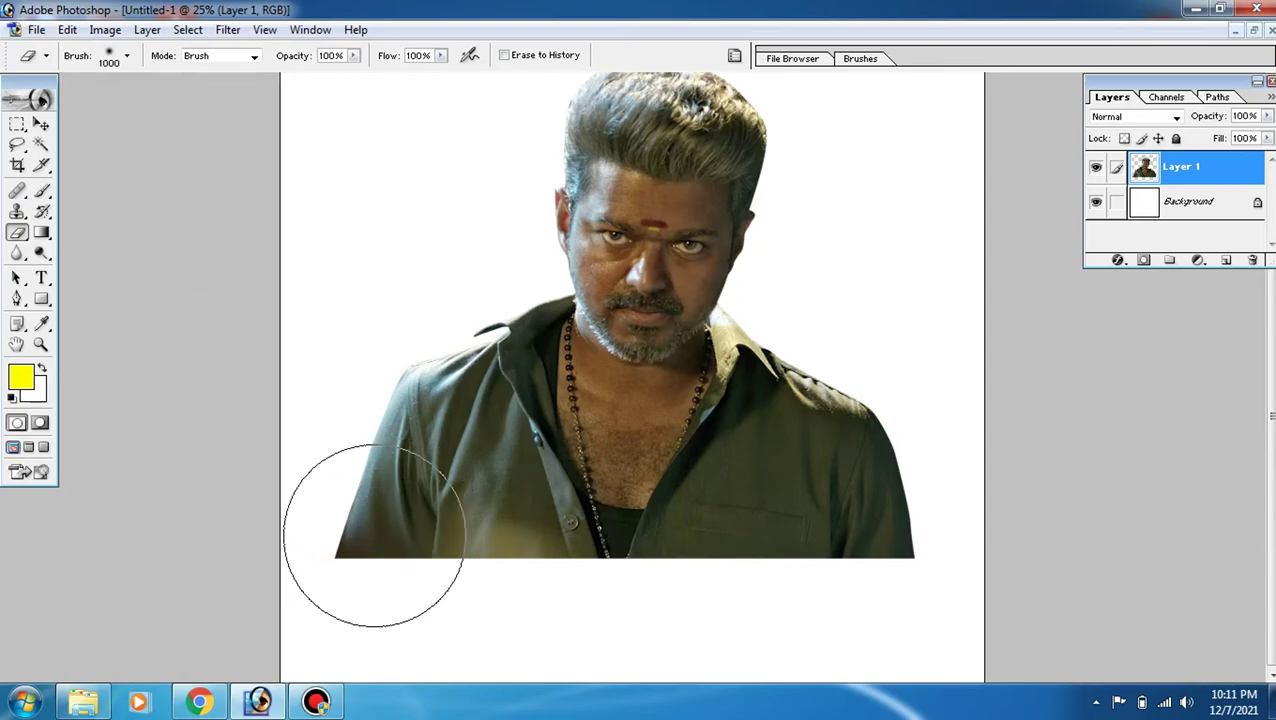
key("bracketleft")
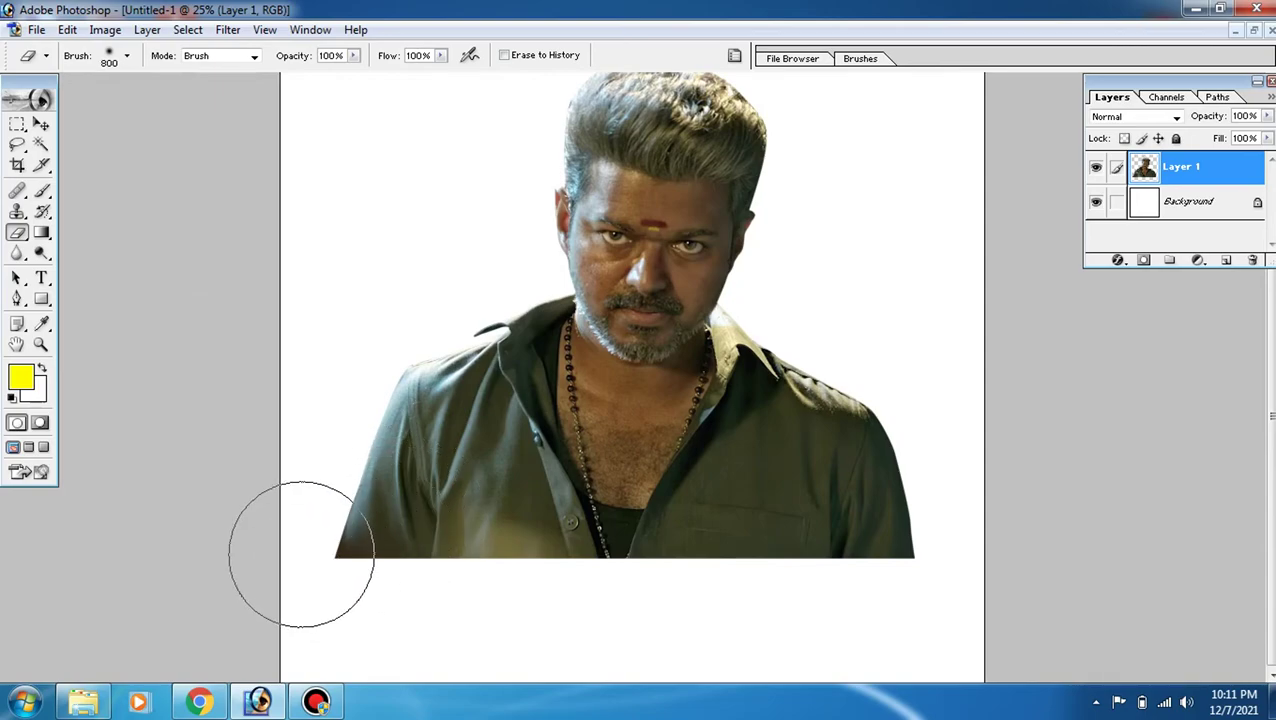
mouse_move(301, 554)
left_mouse_down()
mouse_move(464, 604)
mouse_move(757, 595)
mouse_move(974, 533)
mouse_move(868, 580)
mouse_move(550, 621)
mouse_move(308, 541)
mouse_move(550, 621)
mouse_move(897, 555)
mouse_move(476, 609)
mouse_move(282, 527)
mouse_move(849, 575)
left_mouse_up()
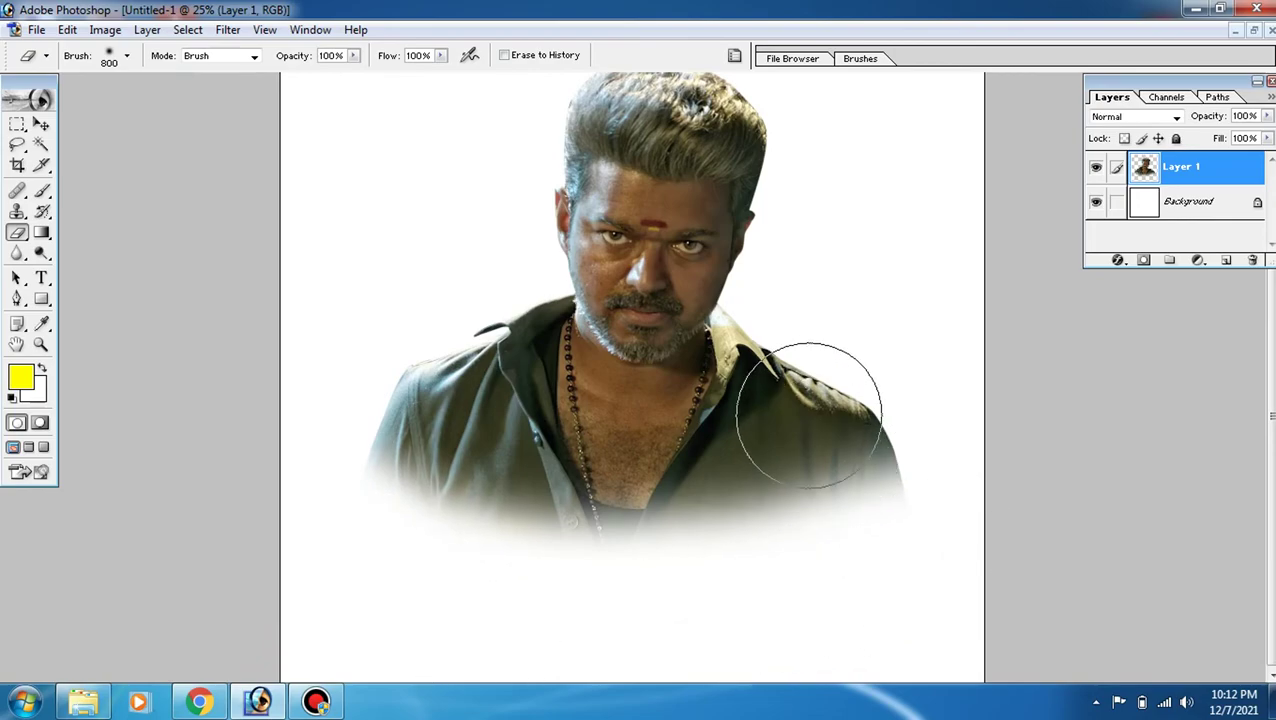
key("z")
left_click(695, 418, "alt")
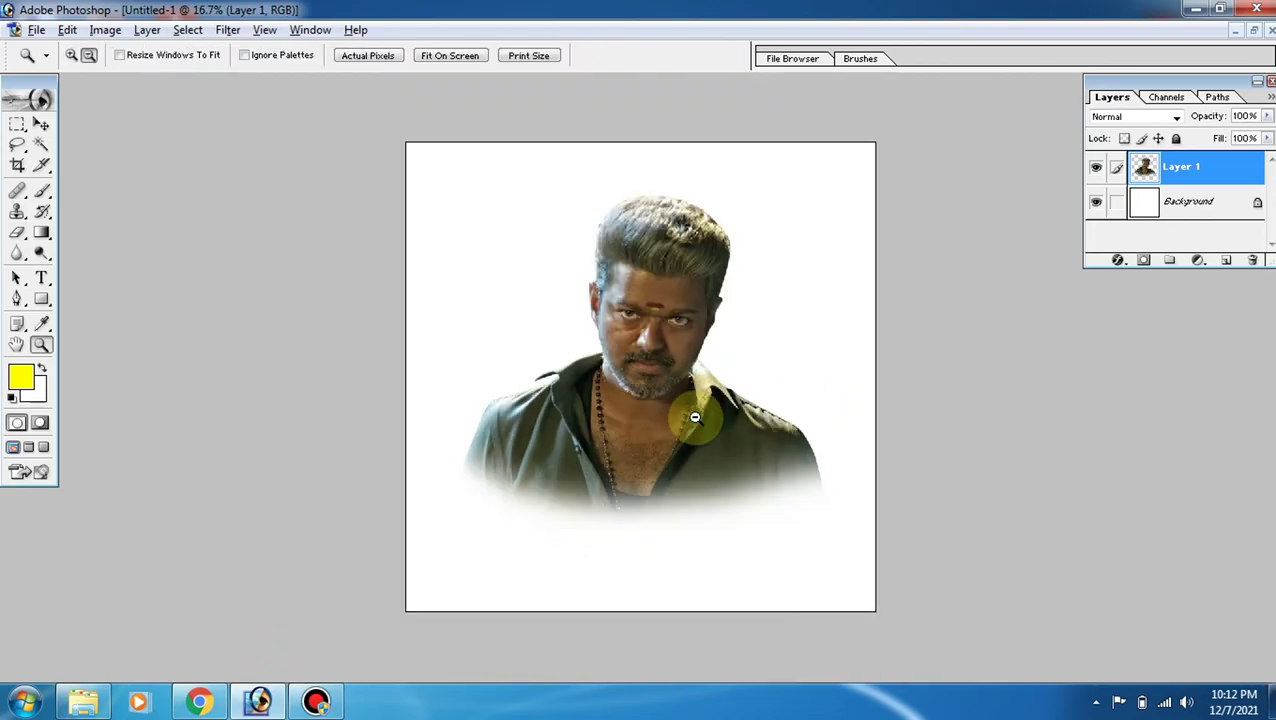
- Enlarge the cut-out portrait proportionally to 117.5%
key("ctrl+t")
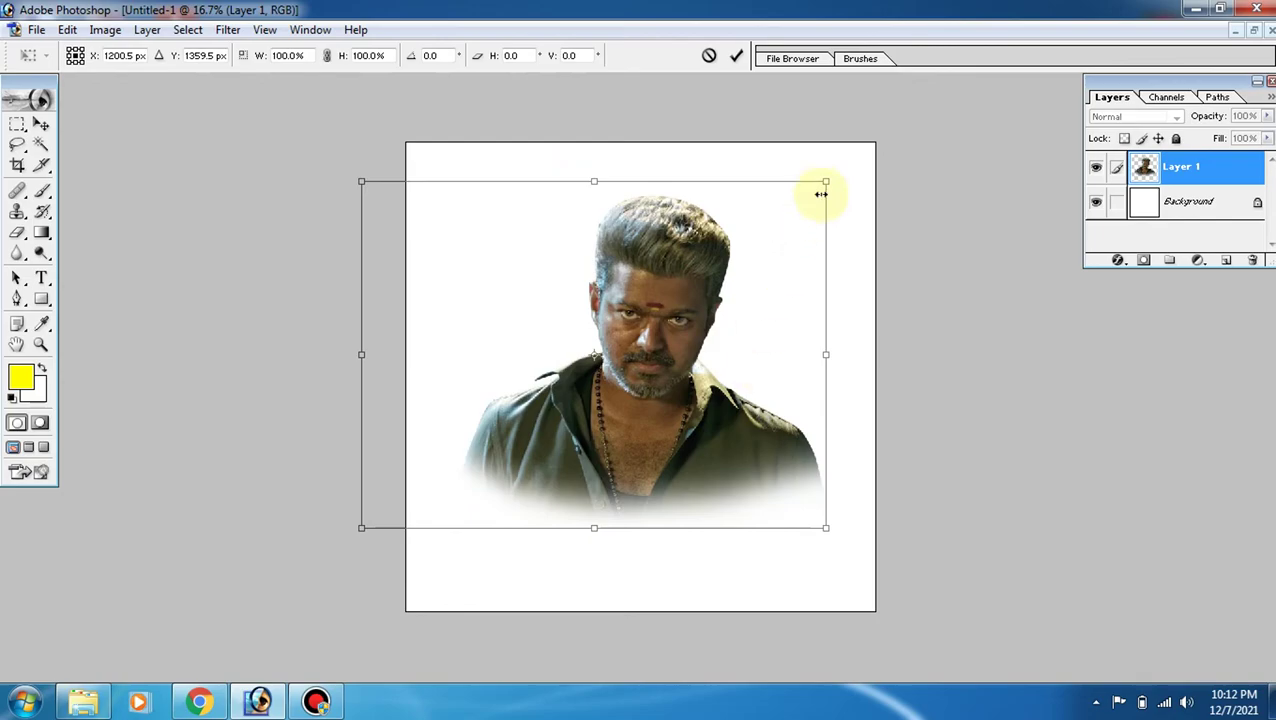
left_click_drag(824, 181, 871, 141)
key("z")
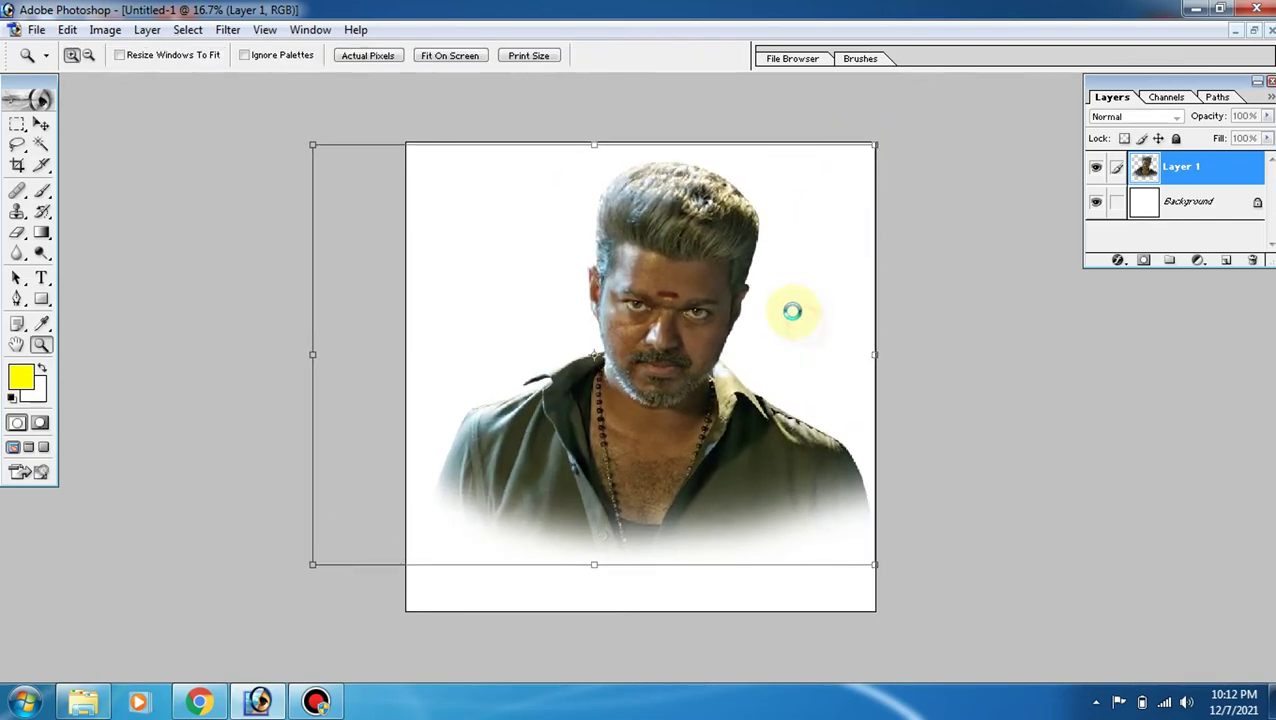
key("Return")
- Move Layer 1 slightly lower on the canvas
key("v")
right_click(712, 366)
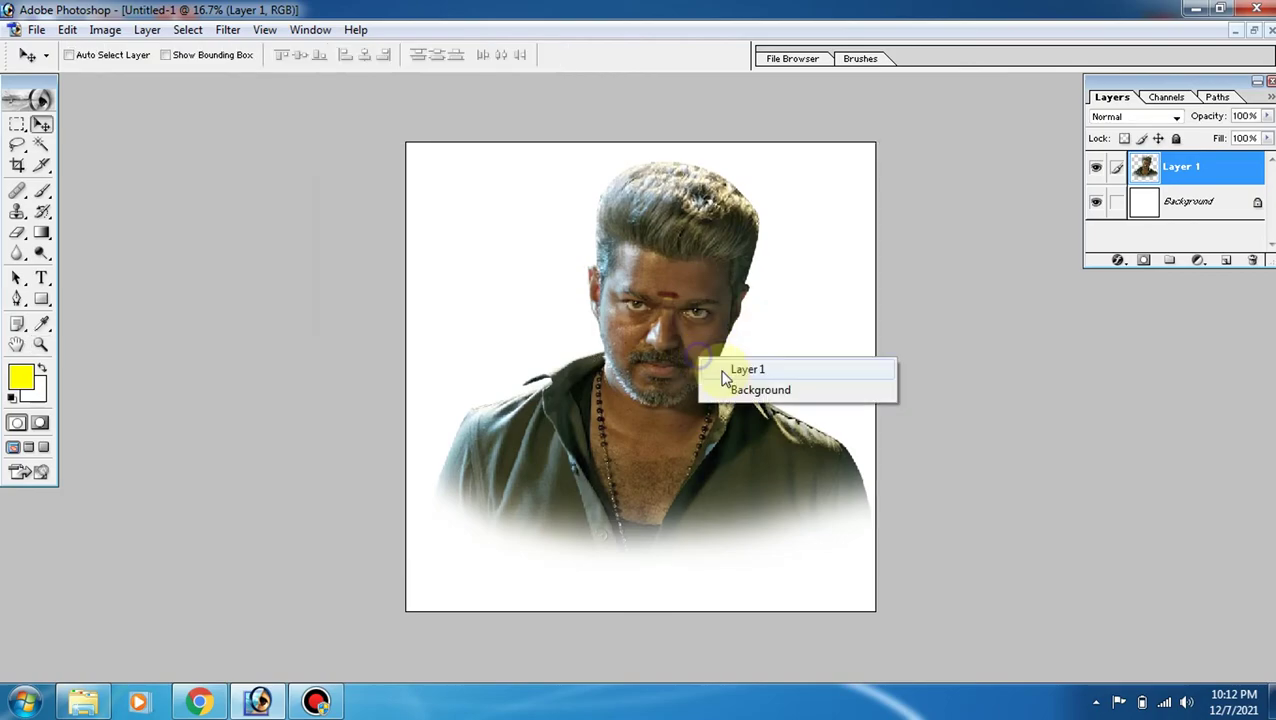
left_click(704, 374)
left_click_drag(704, 374, 690, 400)
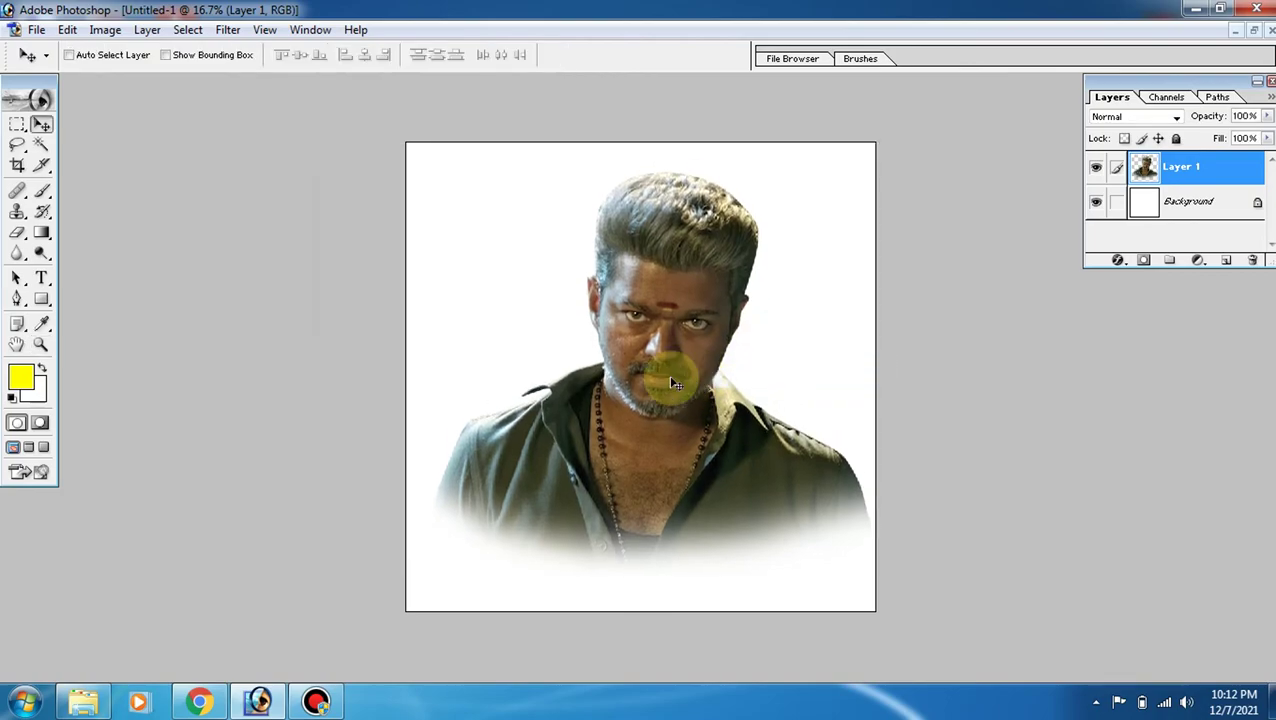
key("c")
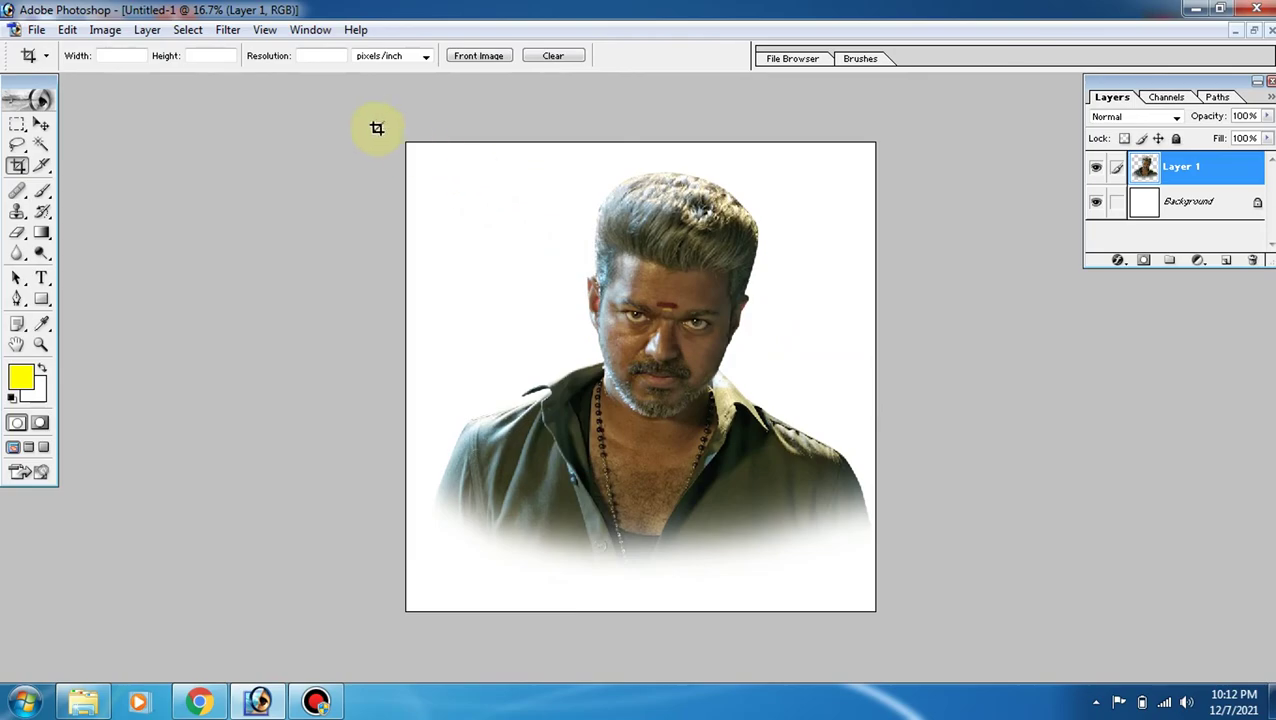
left_click_drag(379, 125, 919, 638)
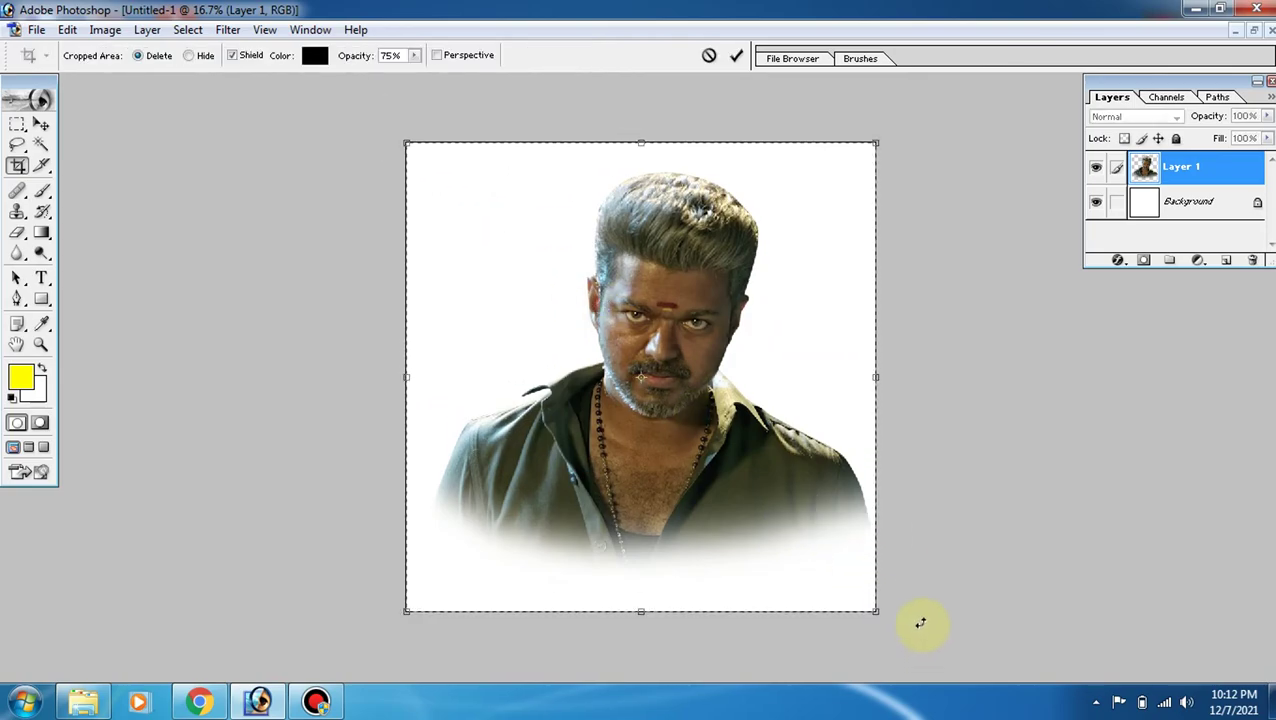
key("Return")
key("z")
right_click(760, 452)
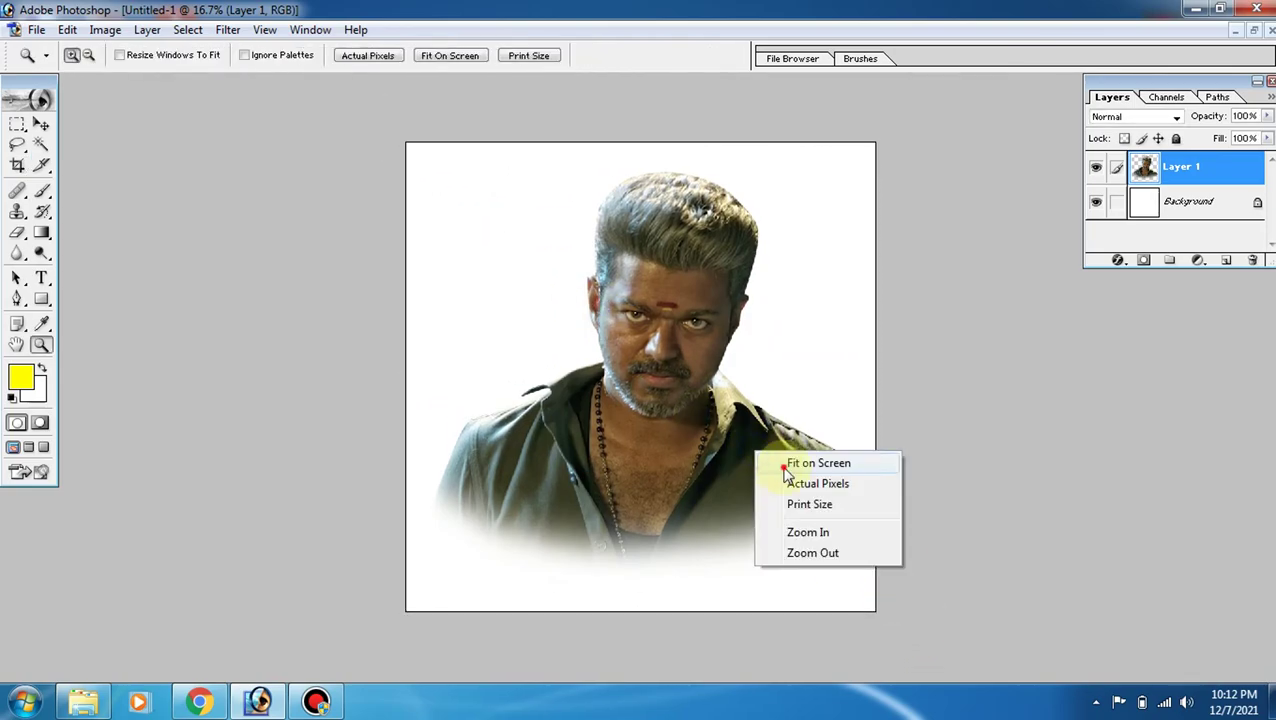
left_click(800, 459)
left_click(716, 398, "alt")
right_click(716, 398)
left_click(765, 415)
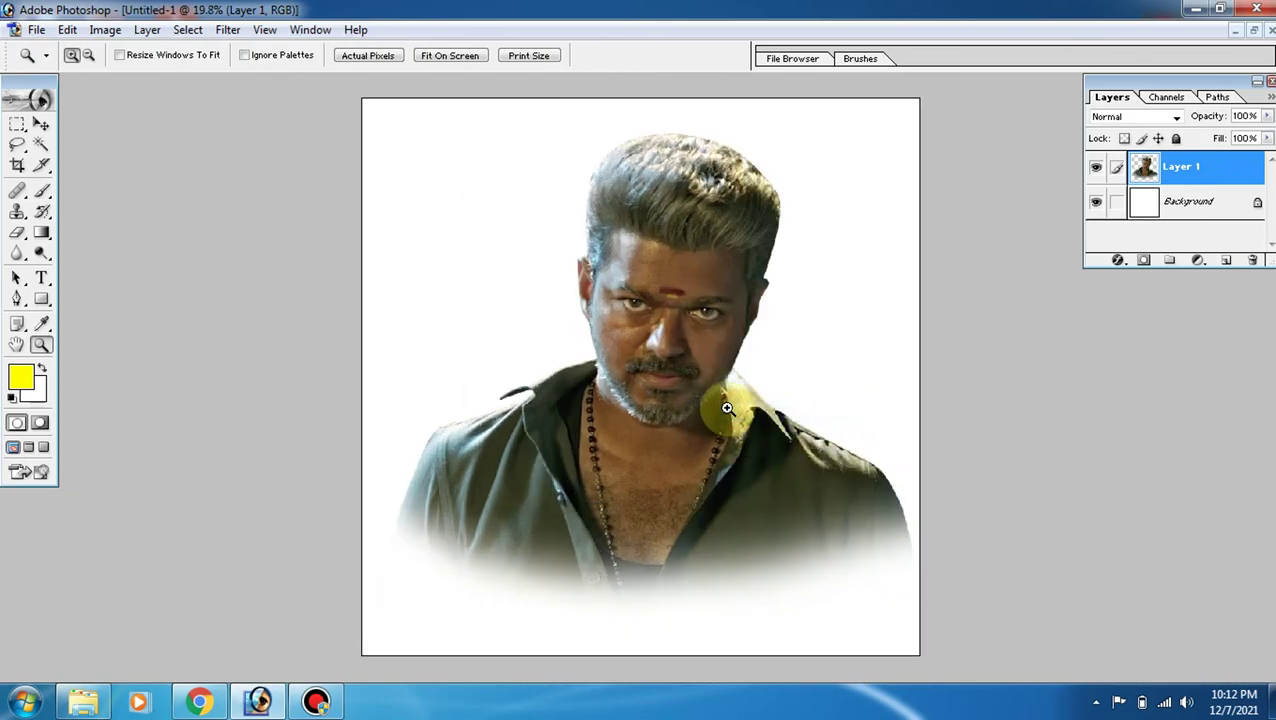
left_click(652, 296)
right_click(643, 303)
left_click(664, 316)
left_click(661, 301)
right_click(661, 301)
left_click(680, 314)
left_click(318, 702)
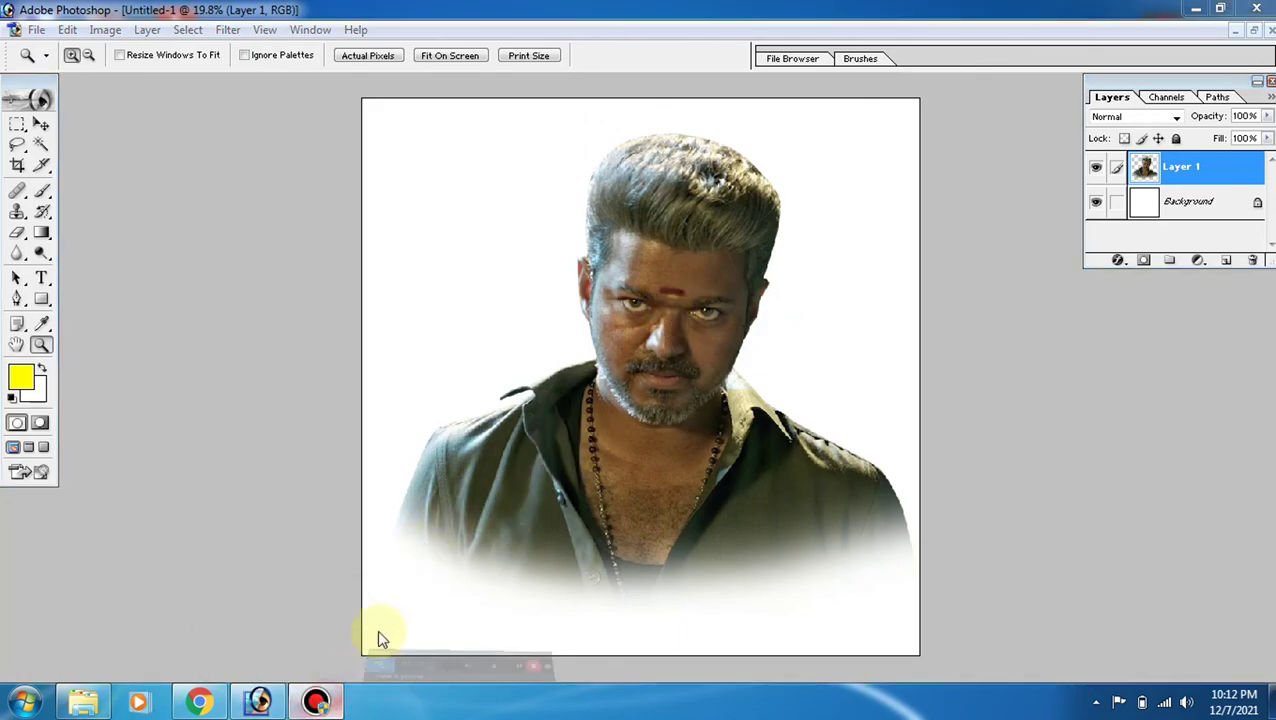